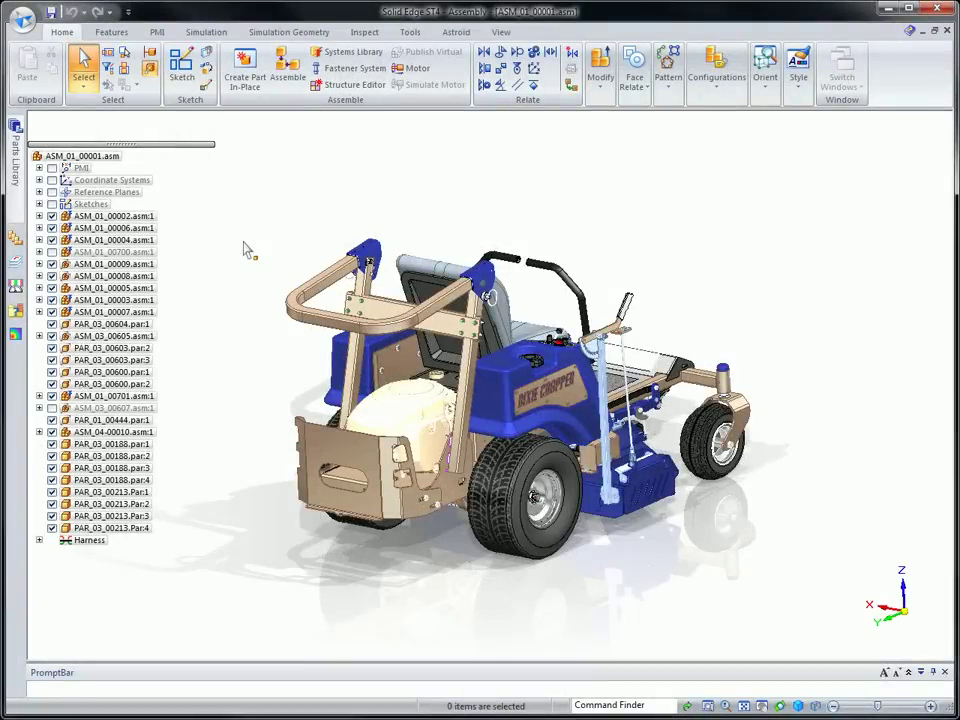
# - Show only the mower deck subassembly ASM_01_00701.asm in the full mower assembly
pyautogui.click(128, 398)
pyautogui.rightClick(128, 398)
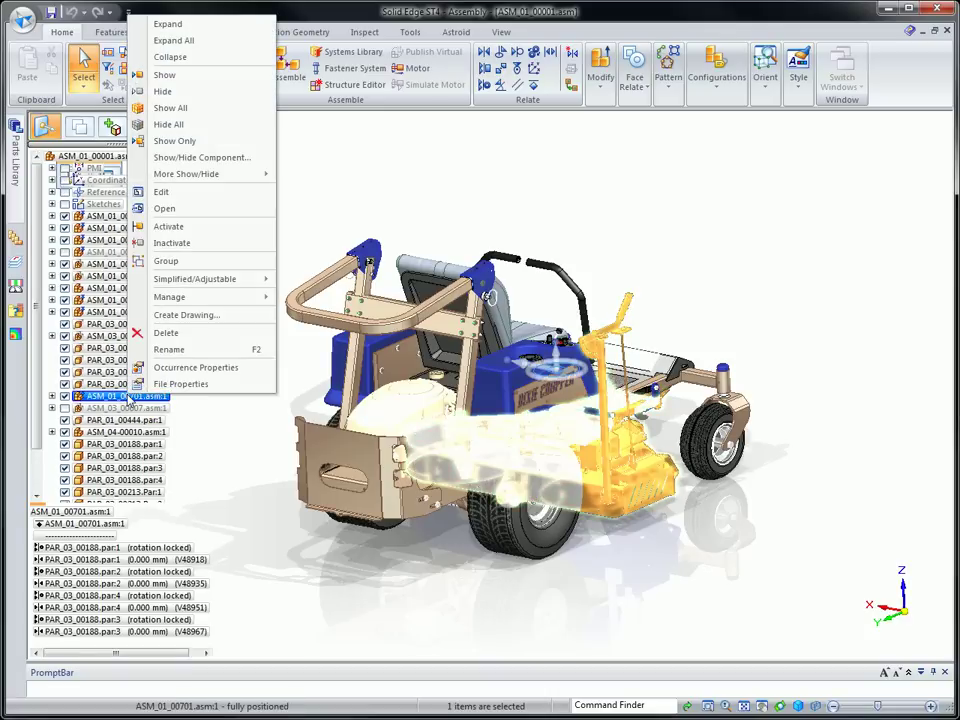
pyautogui.click(171, 141)
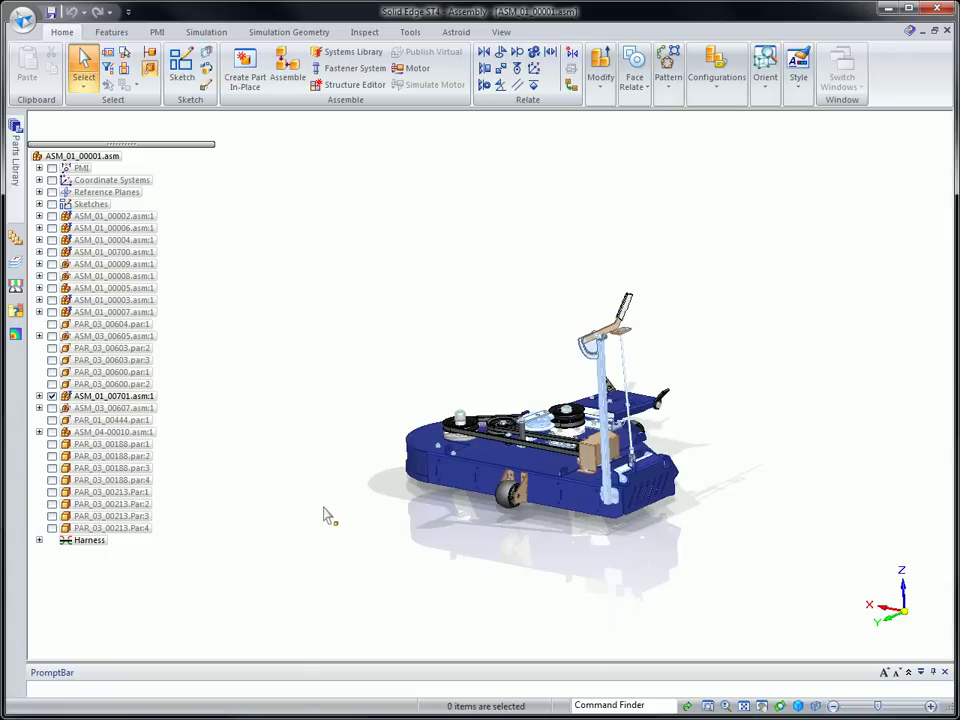
pyautogui.scroll(10, 330, 516)
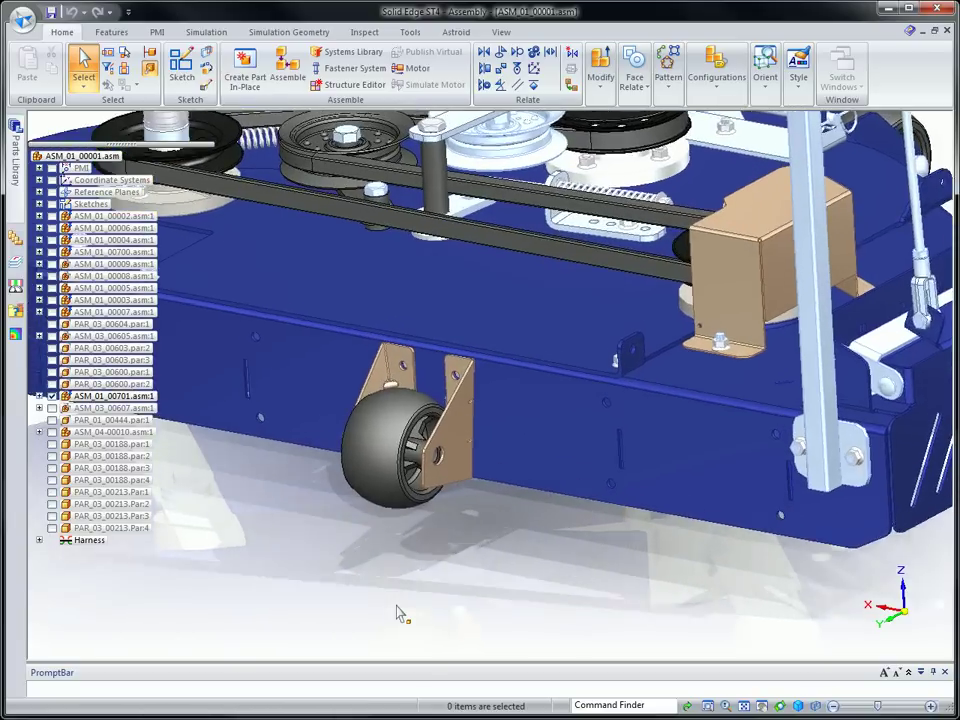
pyautogui.scroll(5, 400, 614)
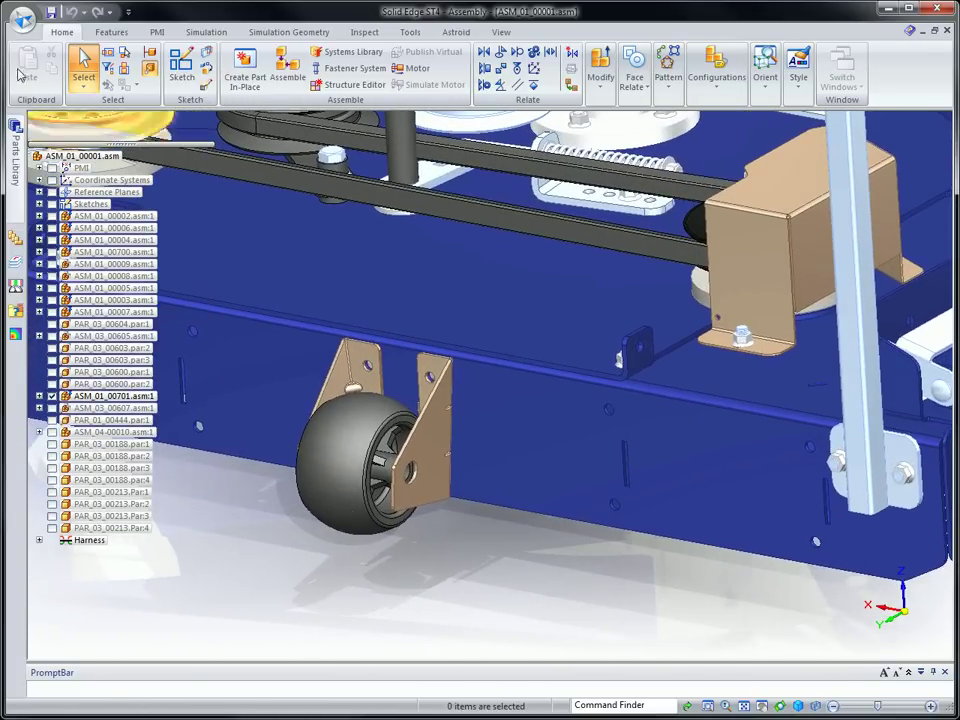
# - Open the roller drawing PAR_01_00800.dft from the working folder
pyautogui.click(22, 20)
pyautogui.click(40, 78)
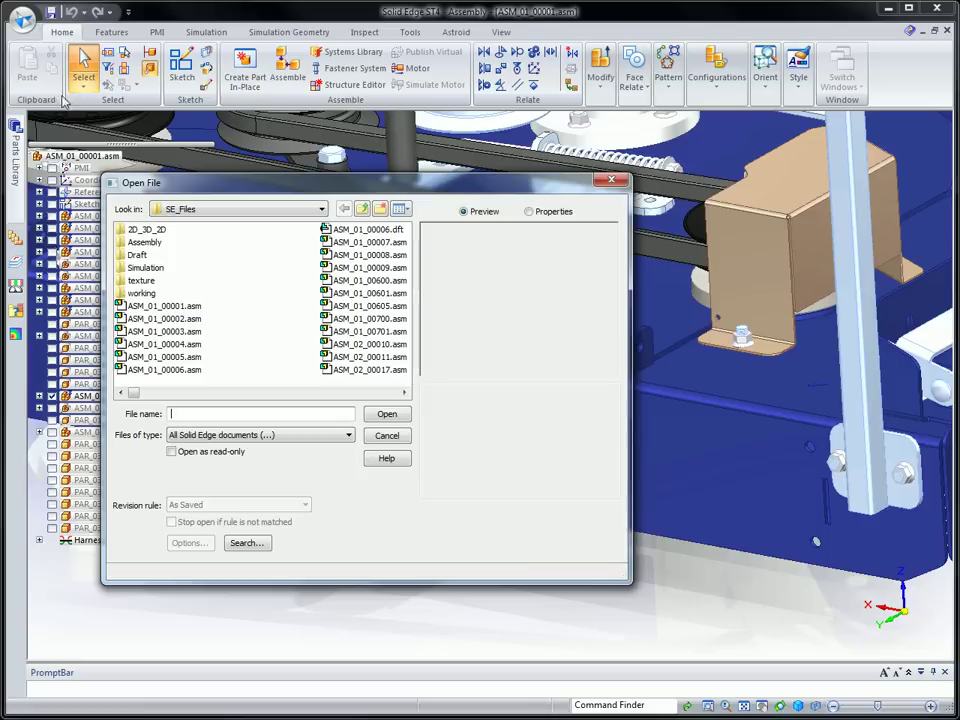
pyautogui.doubleClick(141, 293)
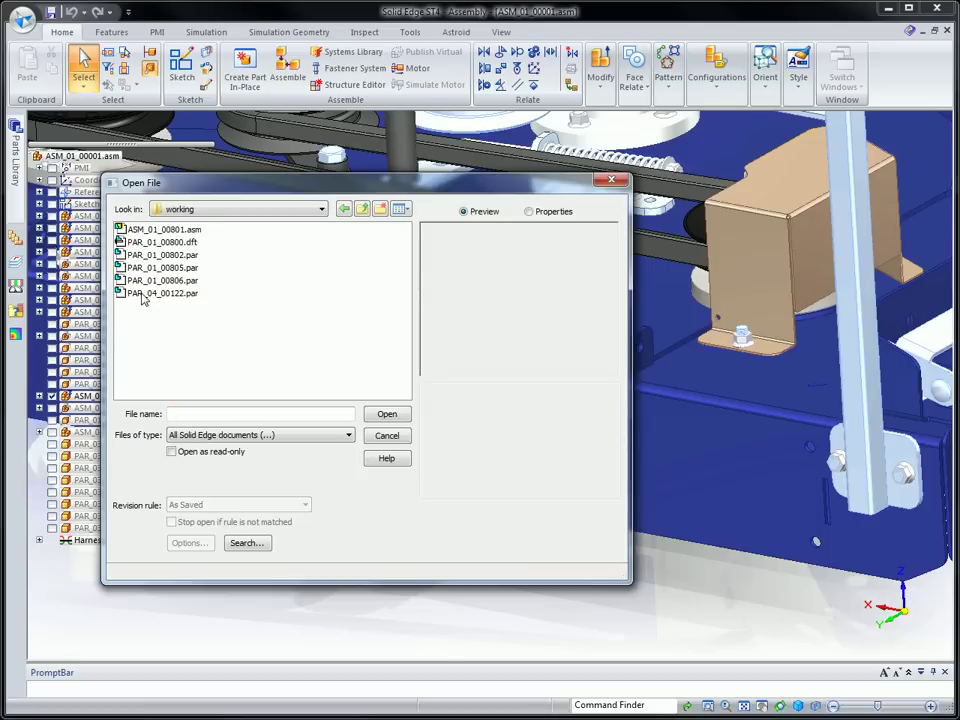
pyautogui.click(170, 243)
pyautogui.click(386, 415)
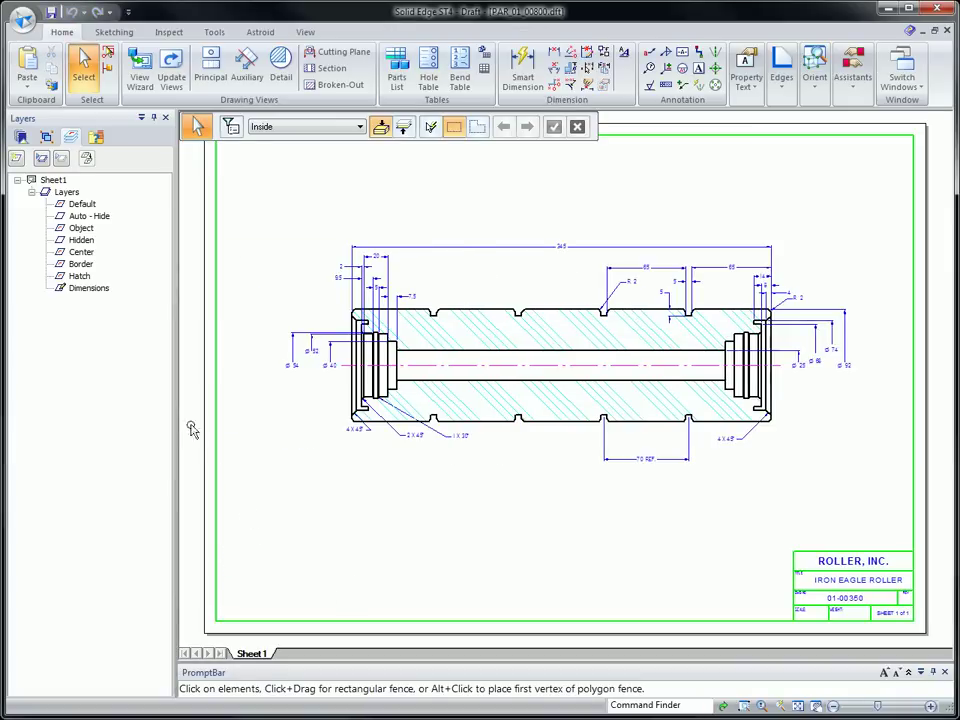
# - Hide the Border layer and copy the upper half of the roller section with its dimensions into a new synchronous part
pyautogui.click(81, 265)
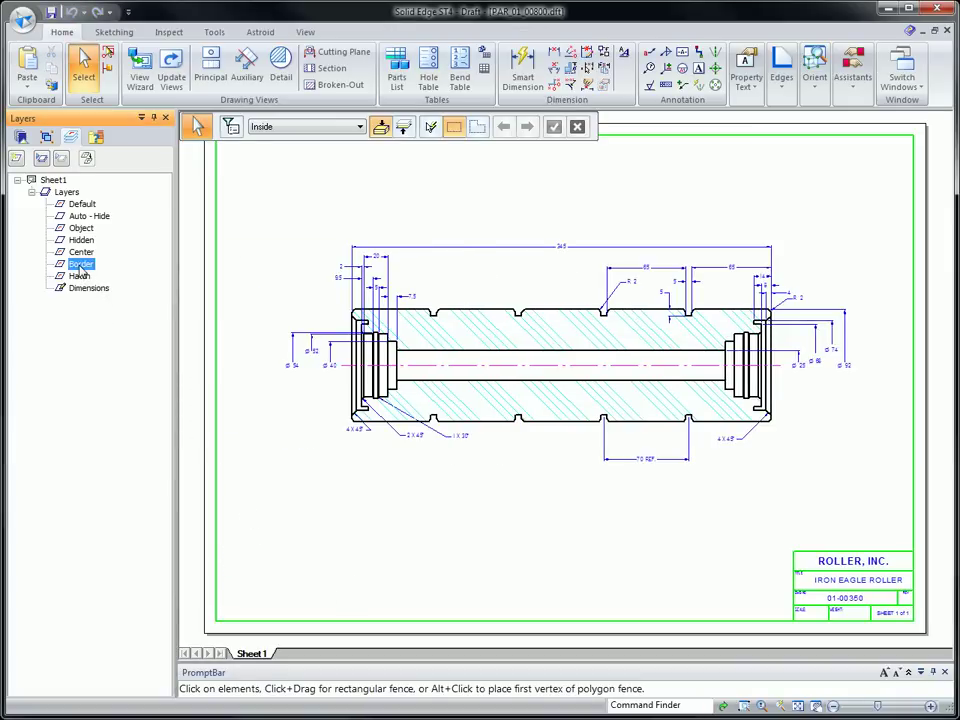
pyautogui.click(62, 160)
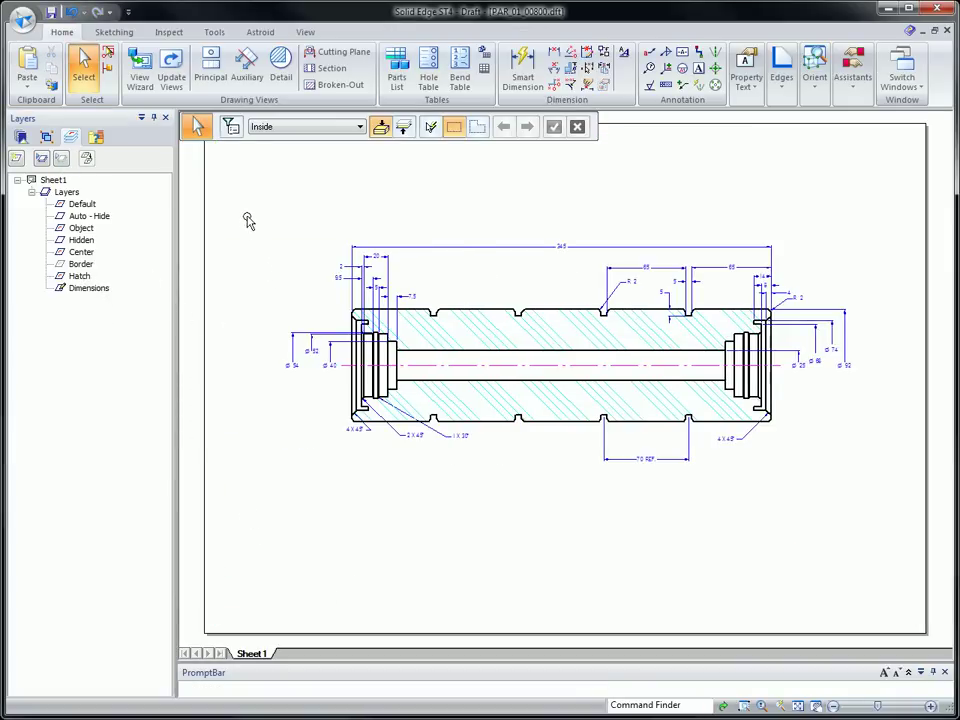
pyautogui.moveTo(863, 390); pyautogui.dragTo(881, 377)
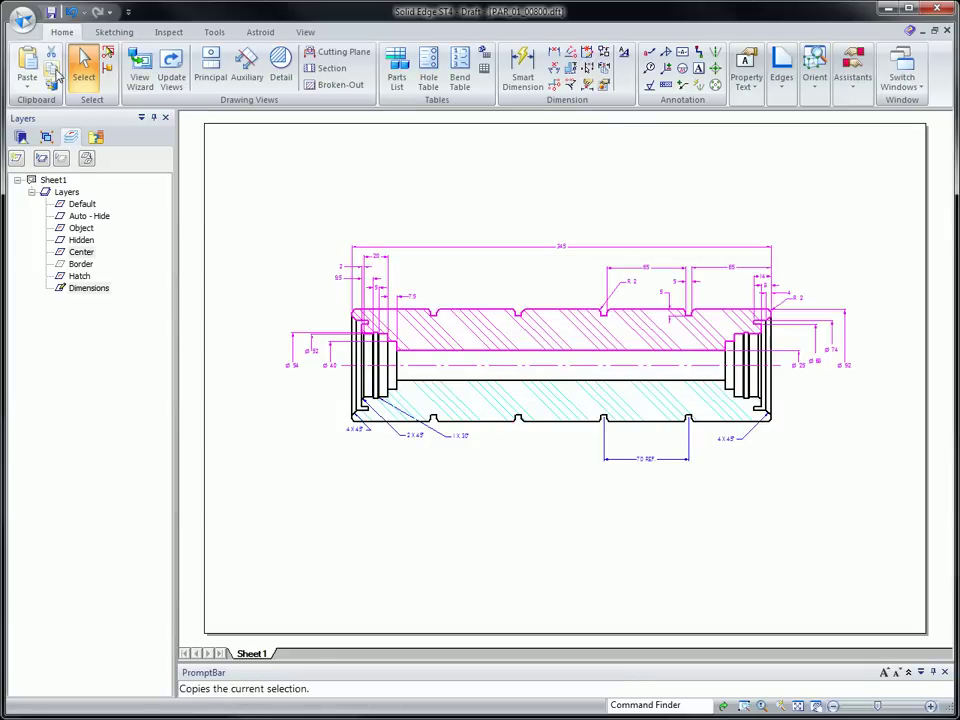
pyautogui.click(29, 30)
pyautogui.click(52, 50)
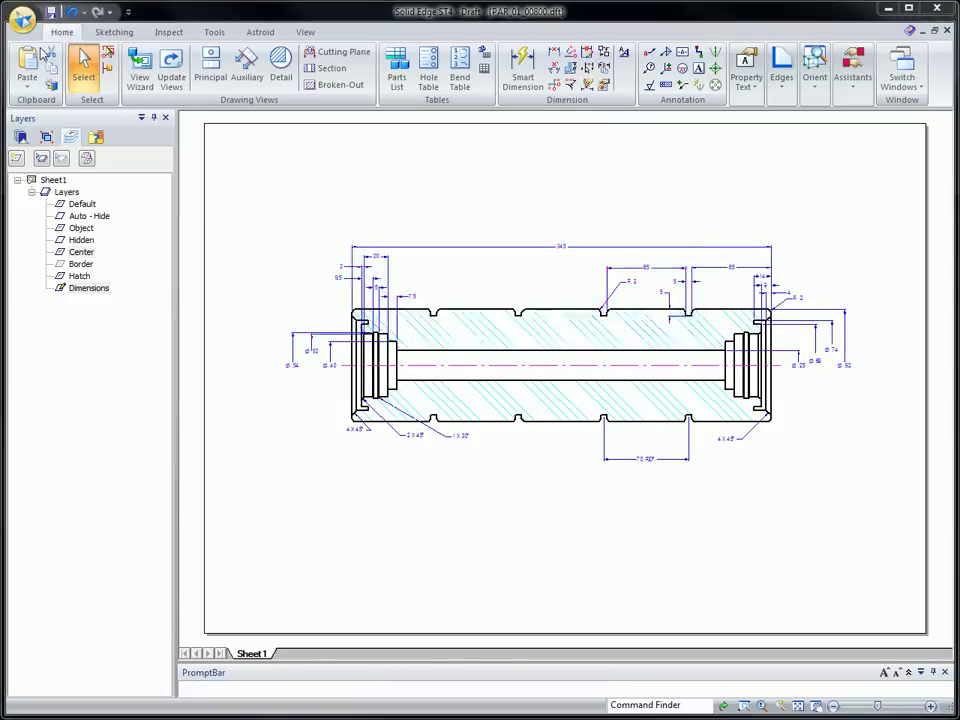
pyautogui.click(349, 403)
pyautogui.click(540, 485)
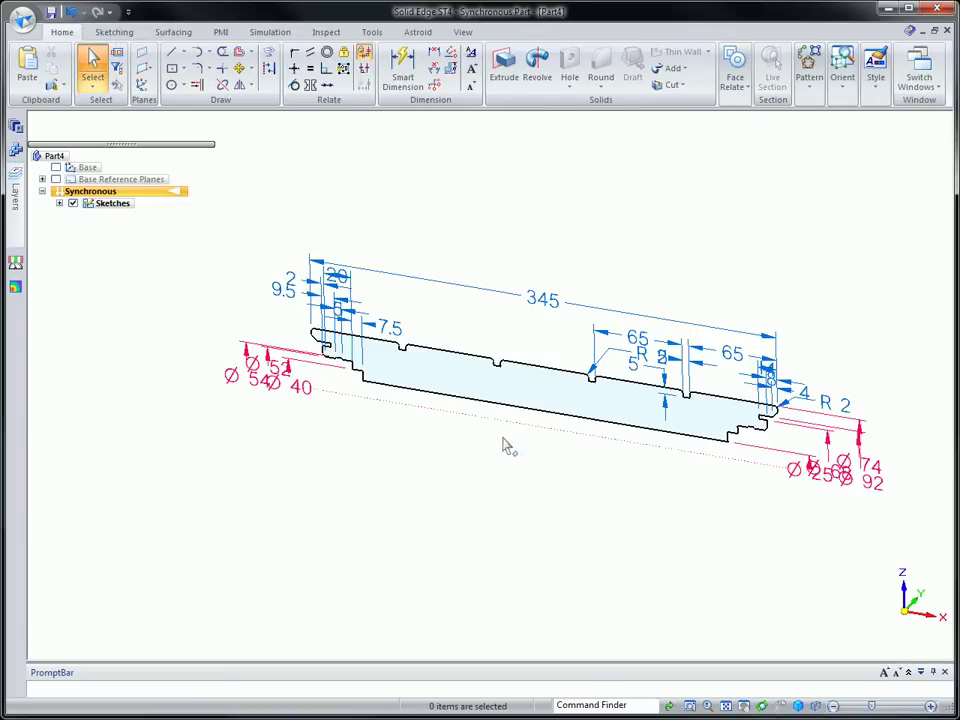
# - Revolve the roller half-profile 360 degrees about its centerline to form the solid roller
pyautogui.click(505, 392)
pyautogui.moveTo(506, 393); pyautogui.dragTo(507, 424)
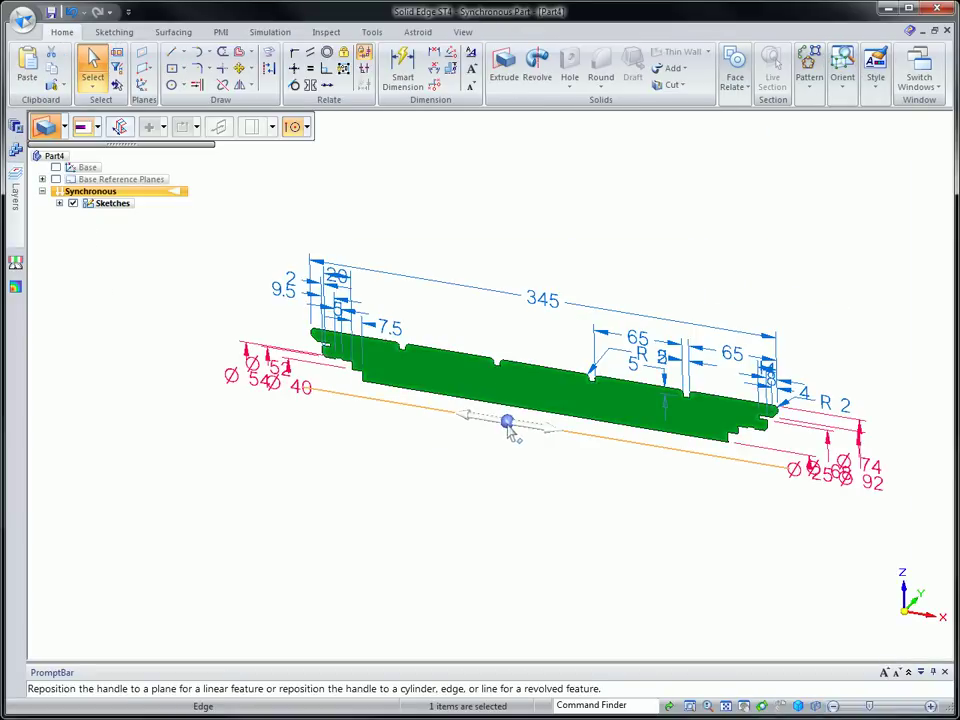
pyautogui.click(509, 426)
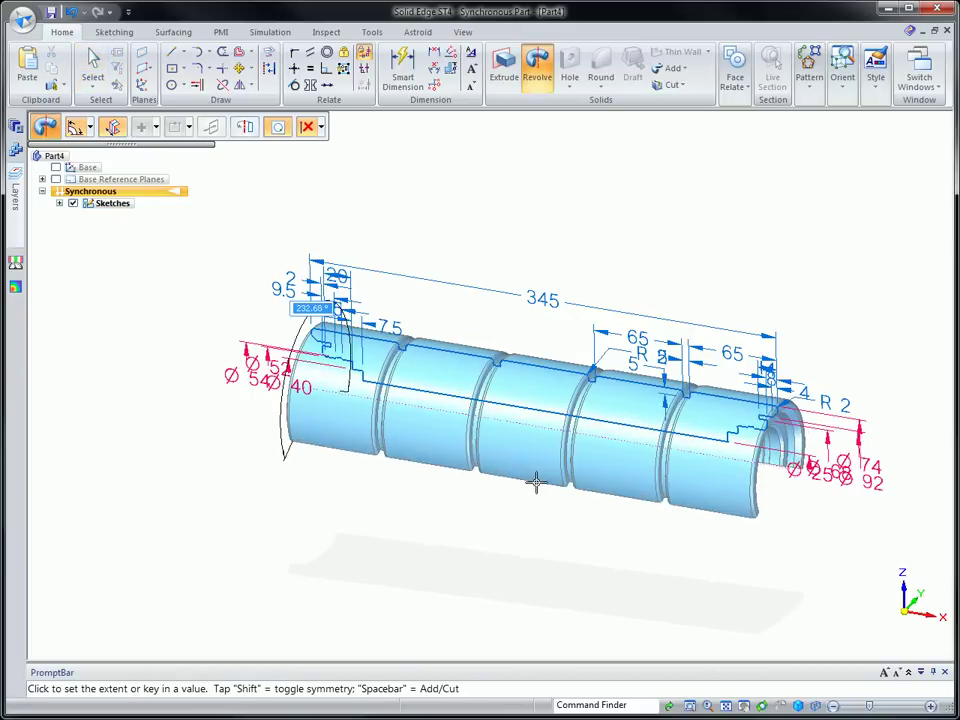
pyautogui.click(89, 127)
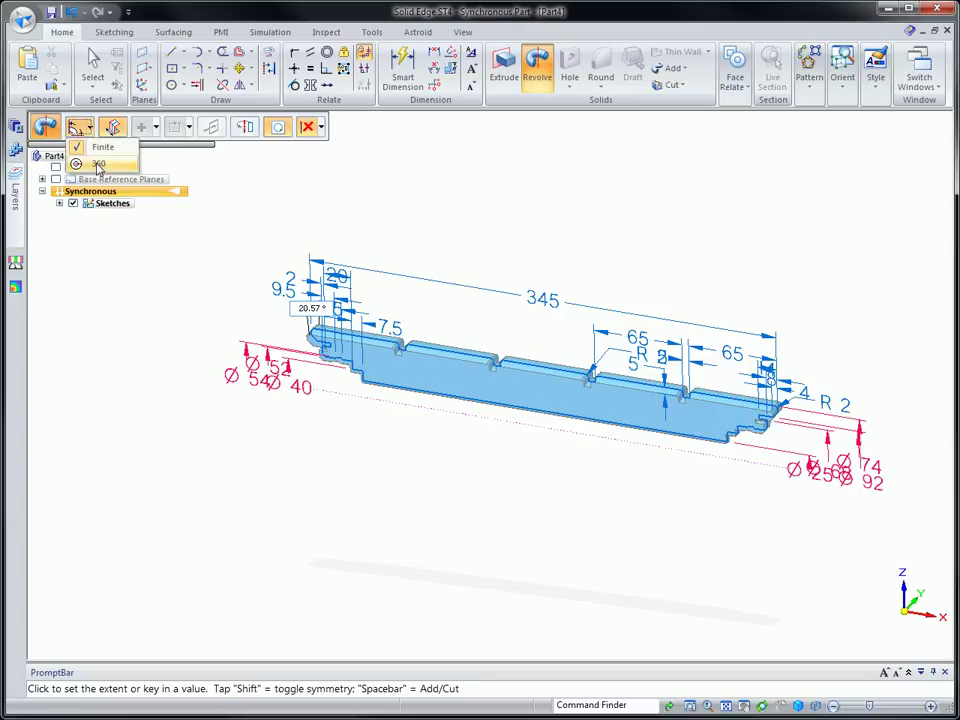
pyautogui.click(98, 164)
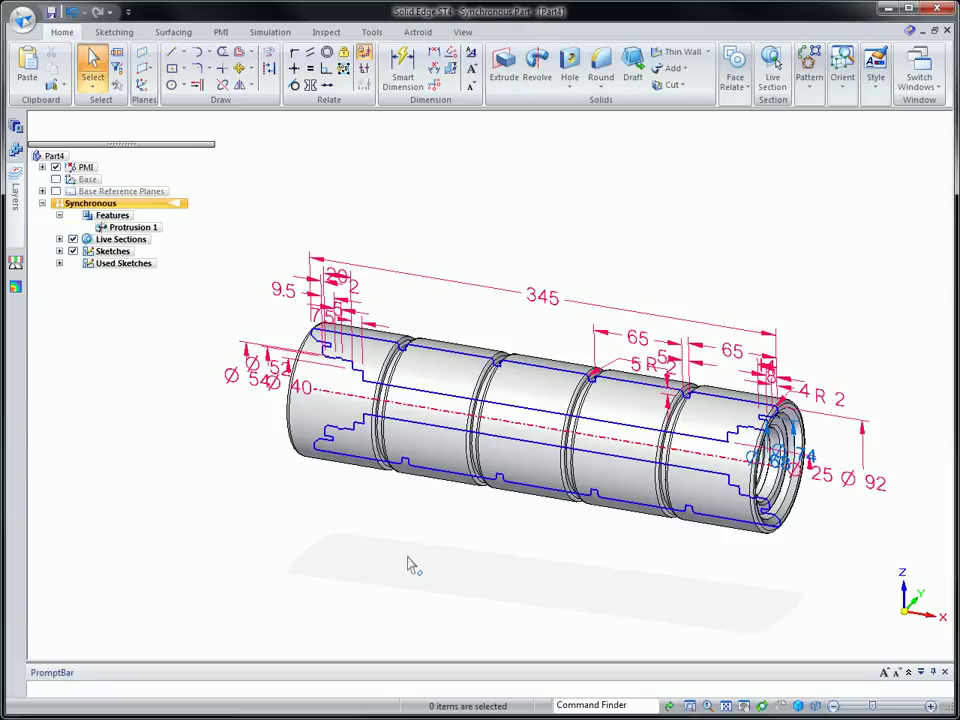
# - Set the roller's outer diameter to 125 mm and the length of the 7.5 mm inner bore step to 25 mm
pyautogui.click(870, 482)
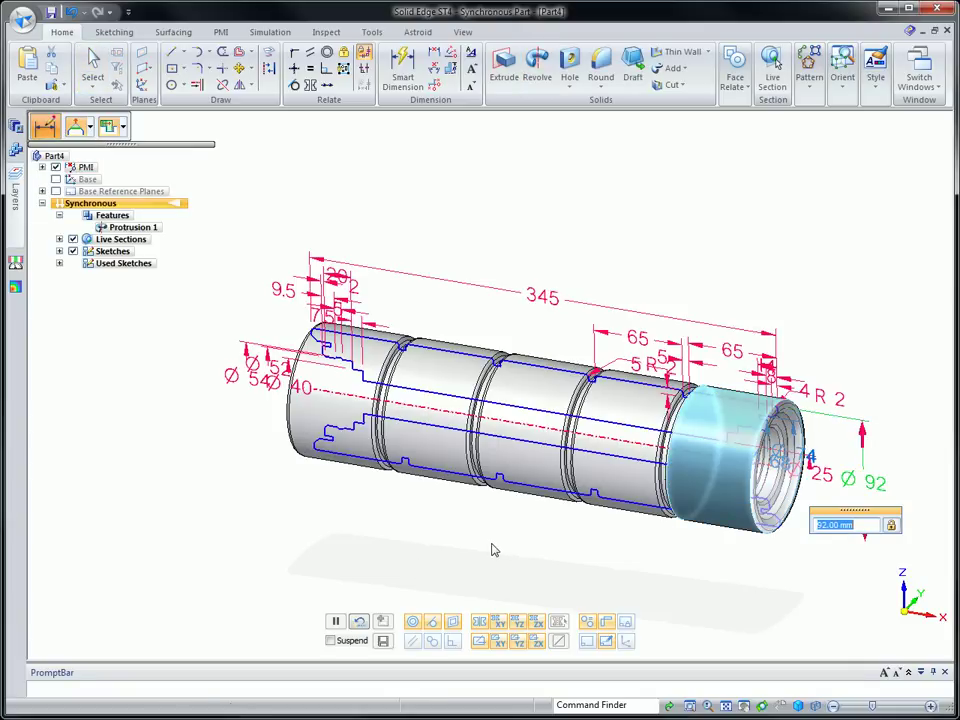
pyautogui.press('Return')
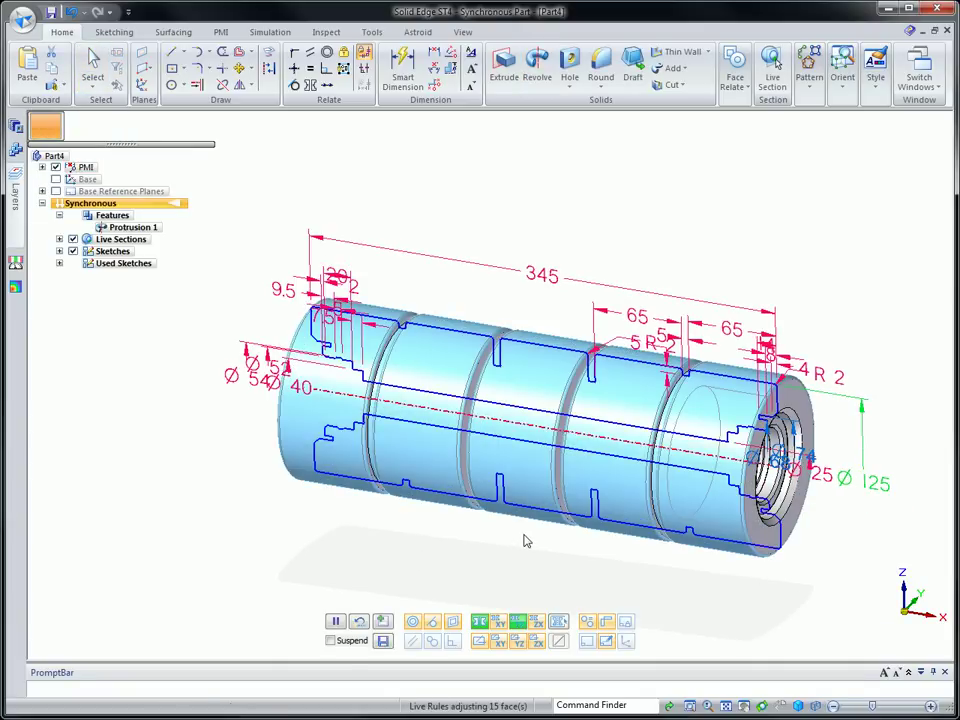
pyautogui.scroll(1, 456, 467)
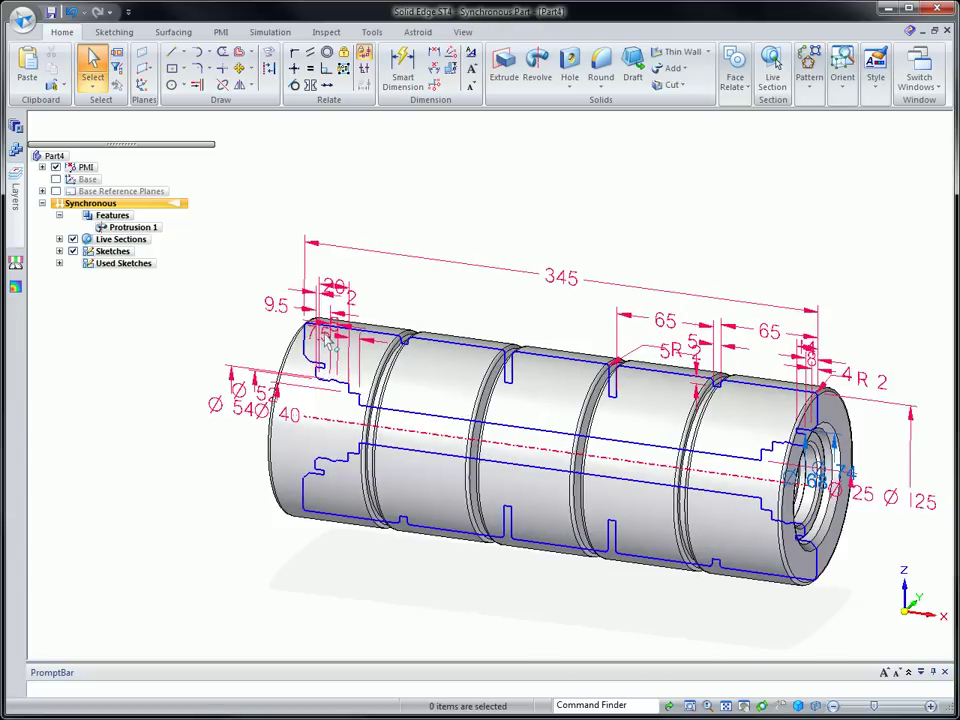
pyautogui.click(324, 338)
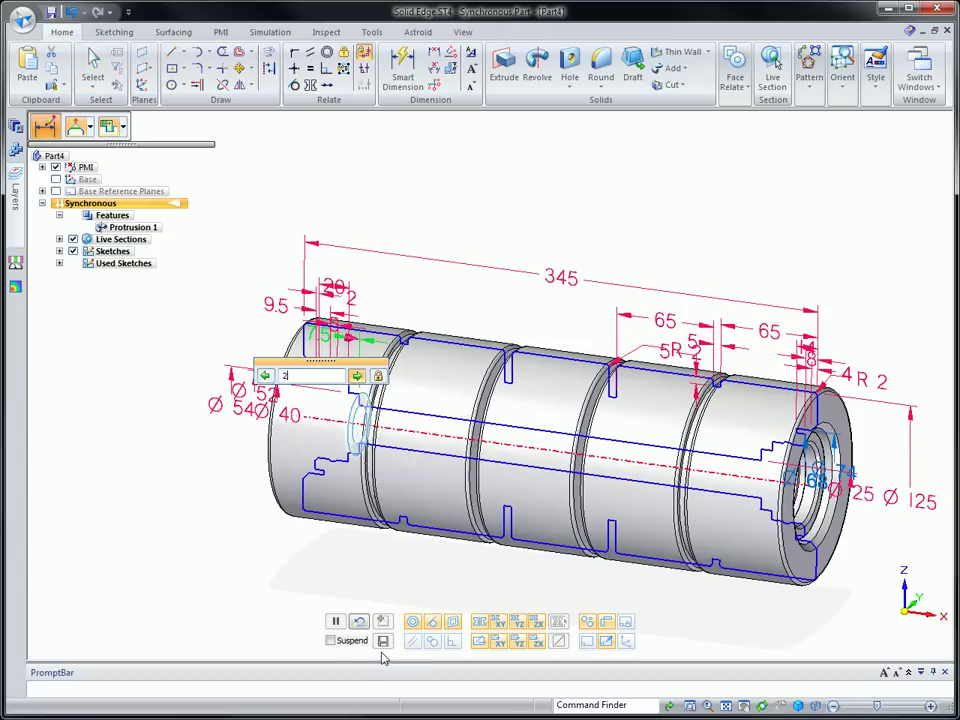
pyautogui.press('Return')
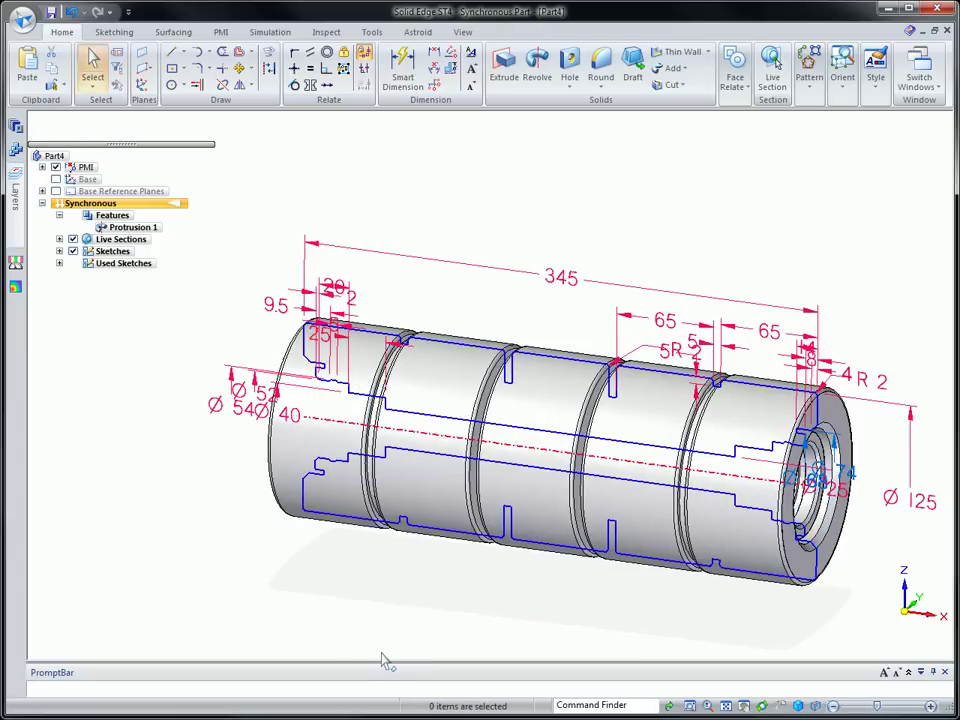
# - Hide the PMI dimensions and place a hole on the roller's middle cylindrical face, using a tangent plane along its upper side
pyautogui.moveTo(384, 640); pyautogui.dragTo(386, 627, button='middle')
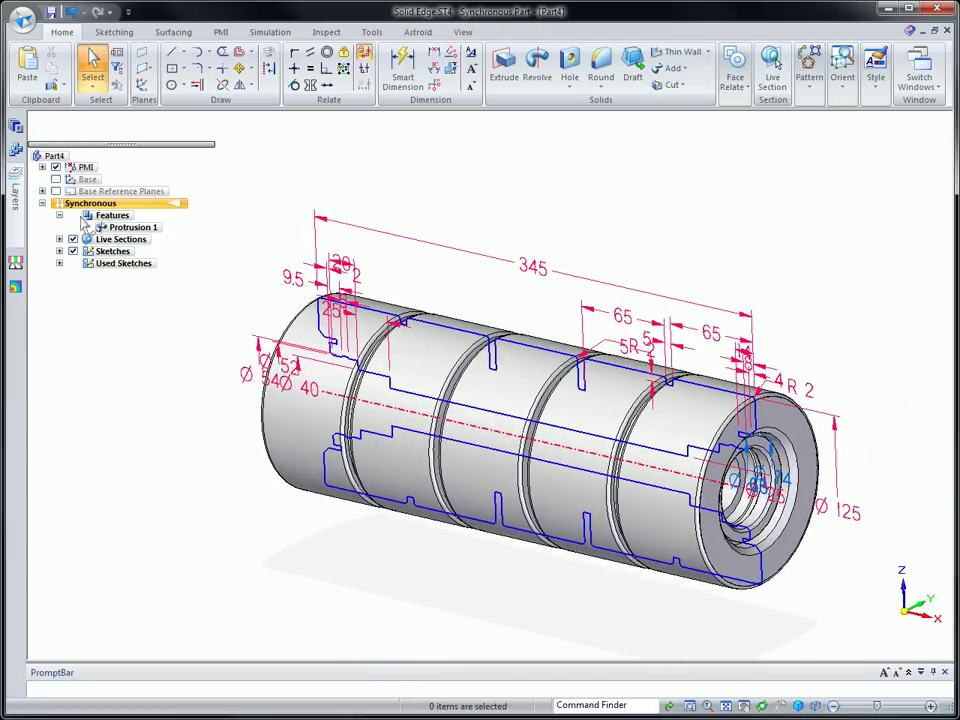
pyautogui.click(56, 168)
pyautogui.moveTo(189, 476); pyautogui.dragTo(270, 305, button='middle')
pyautogui.click(569, 66)
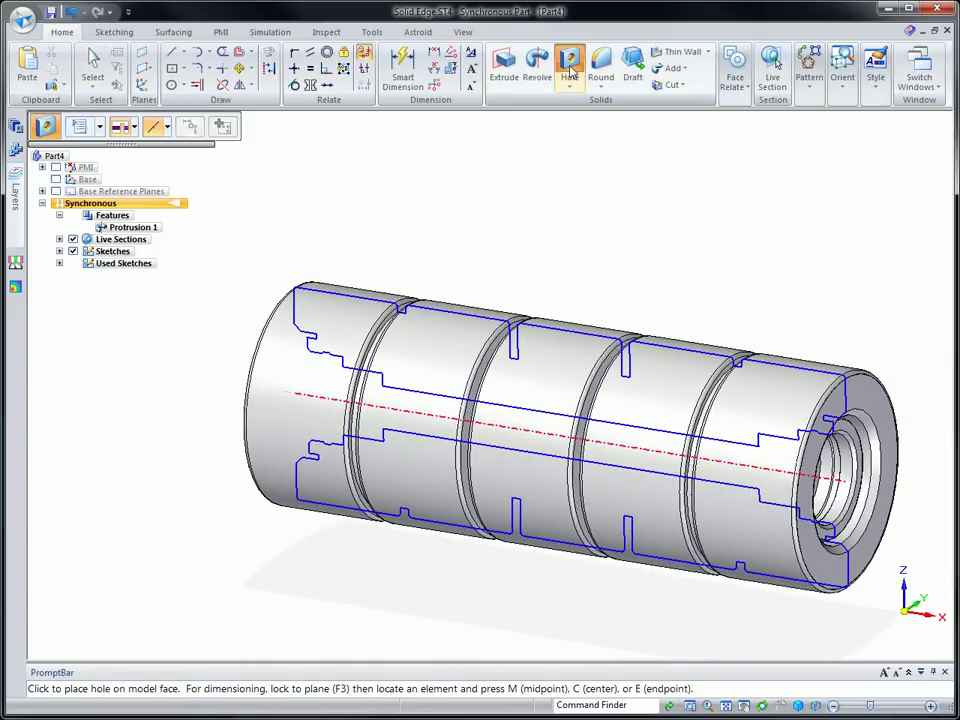
pyautogui.click(570, 436)
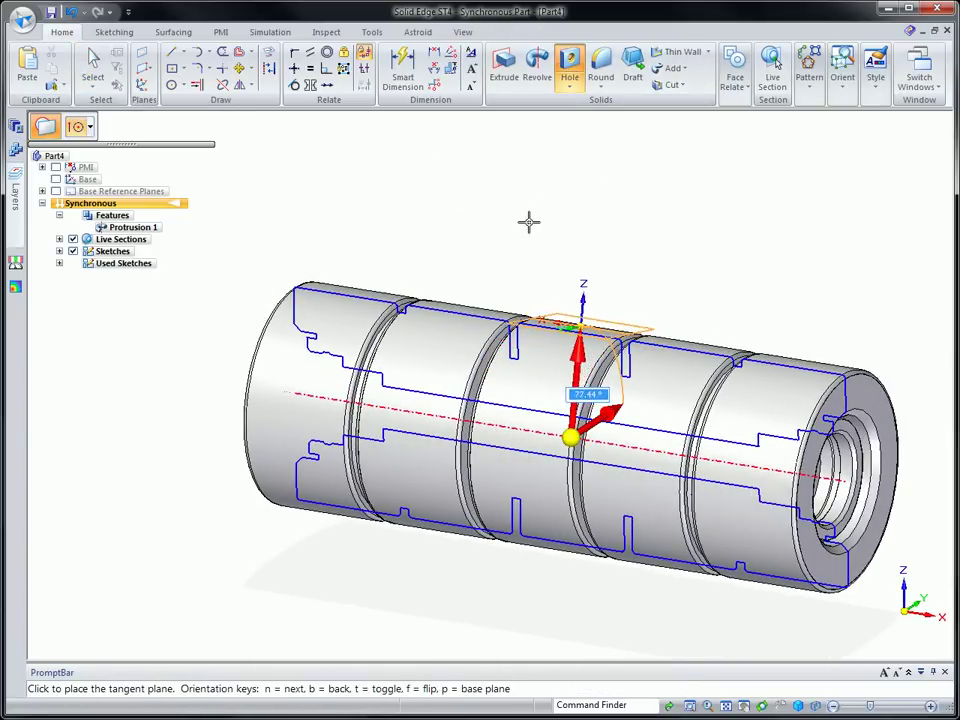
pyautogui.click(476, 251)
pyautogui.click(575, 339)
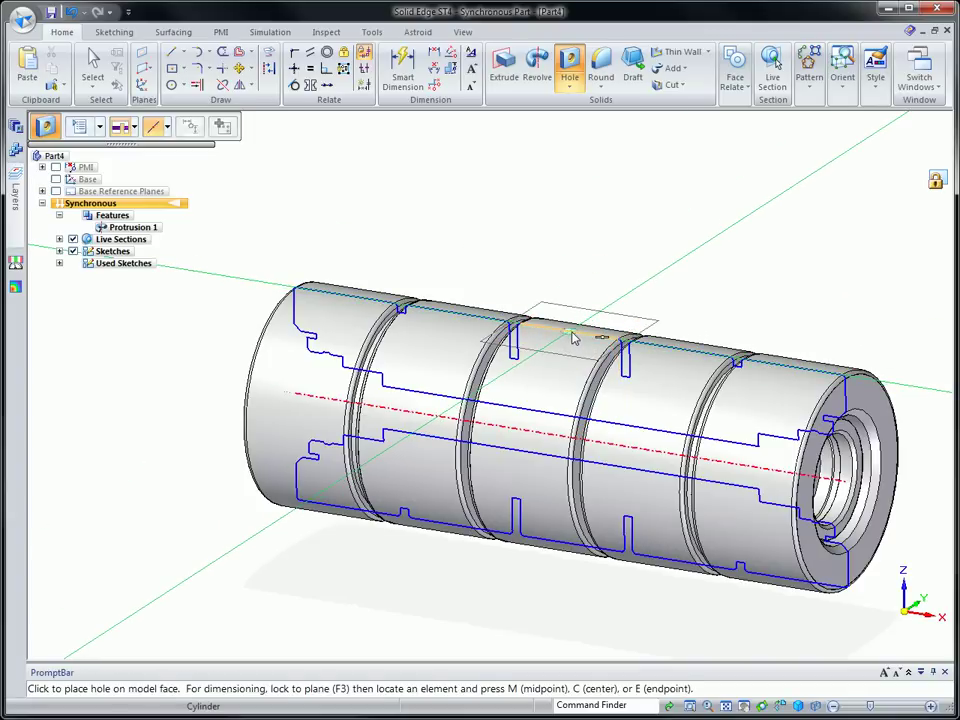
pyautogui.press('Escape')
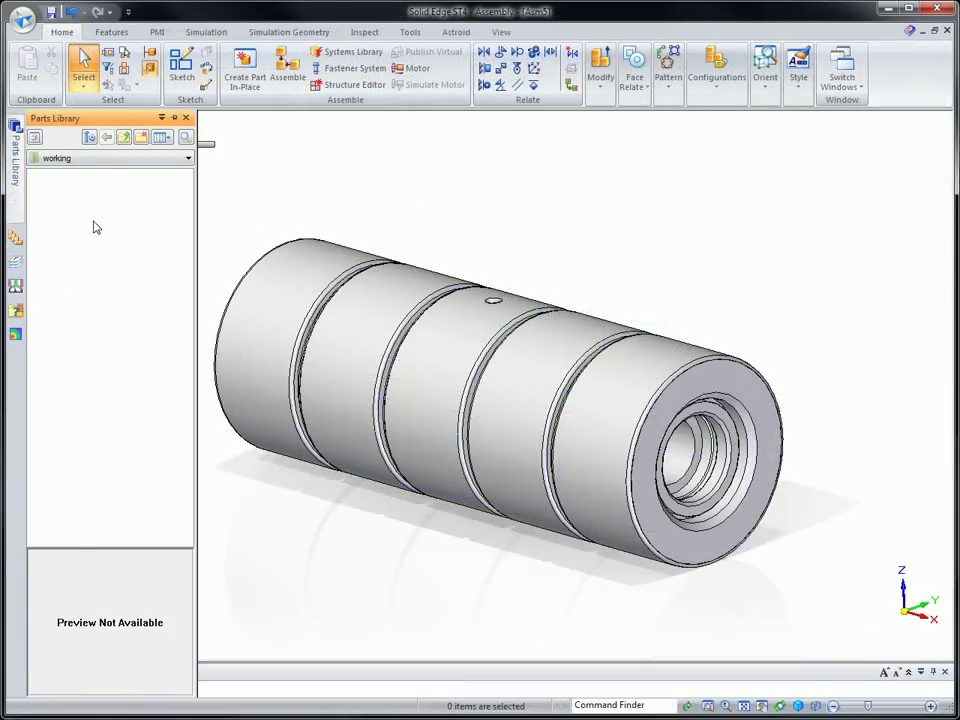
# - Insert the bearing PAR_01_00802.par into the assembly and seat it in the roller's near end bore
pyautogui.moveTo(90, 203); pyautogui.dragTo(692, 247)
pyautogui.click(695, 431)
pyautogui.click(692, 412)
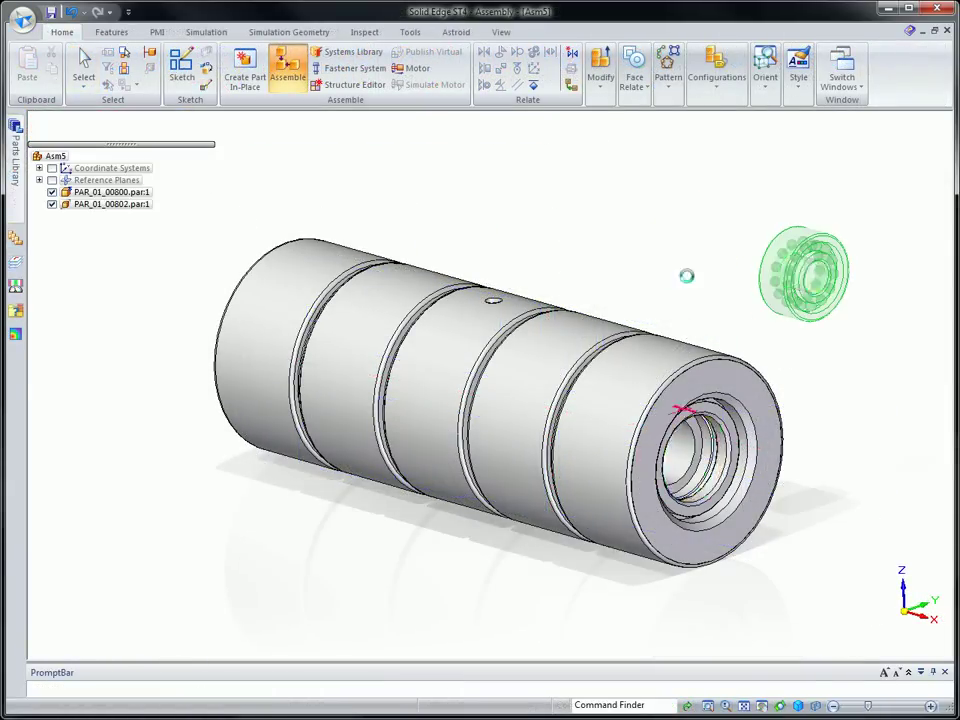
pyautogui.moveTo(688, 238); pyautogui.dragTo(799, 505, button='middle')
# - Rotate a copy of the bearing about the roller hole's axis to the opposite end, replacing all relationships to new faces
pyautogui.click(734, 492)
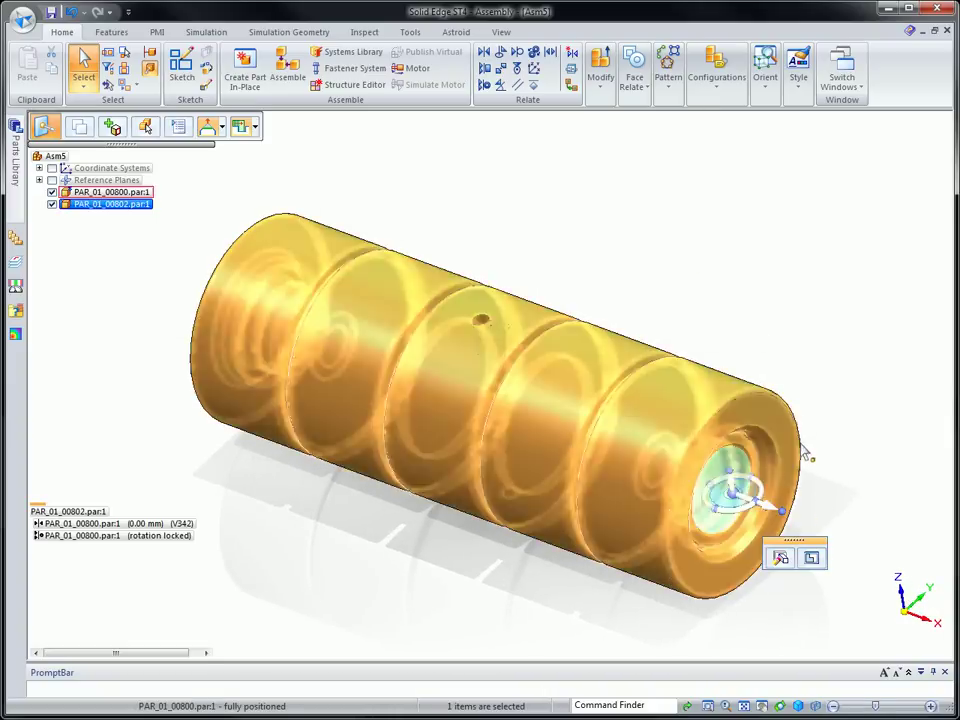
pyautogui.moveTo(734, 492); pyautogui.dragTo(482, 322)
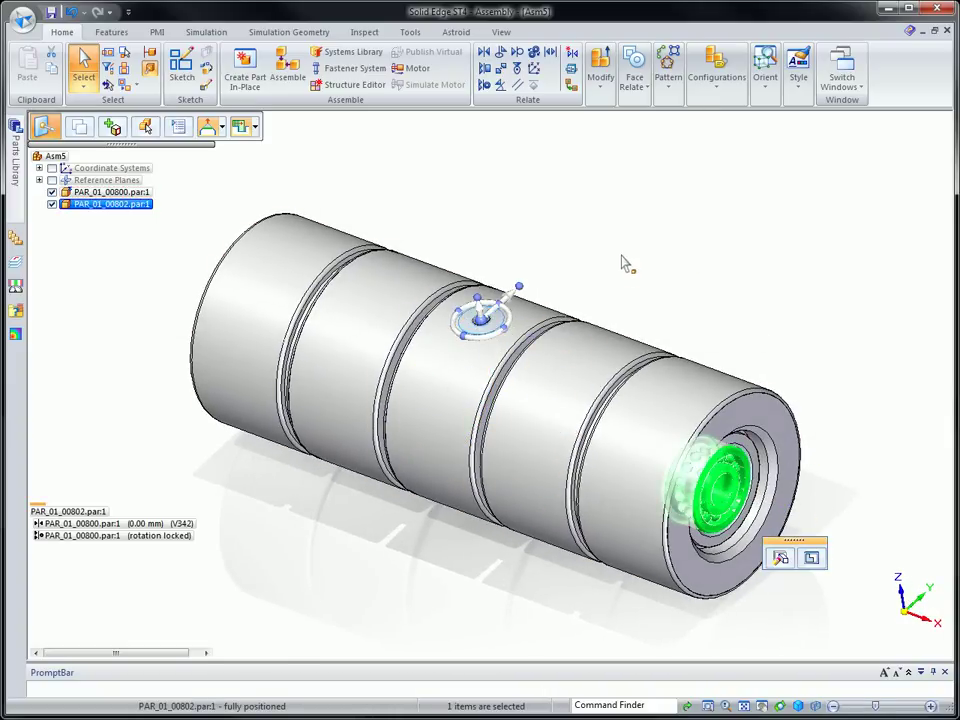
pyautogui.click(80, 126)
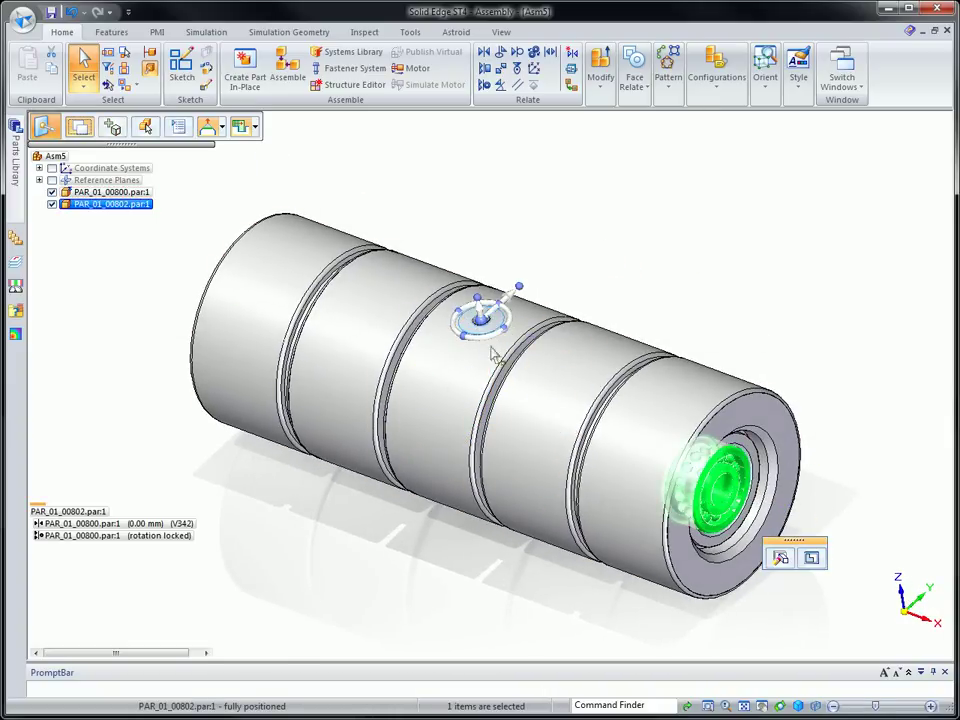
pyautogui.click(407, 180)
pyautogui.click(268, 405)
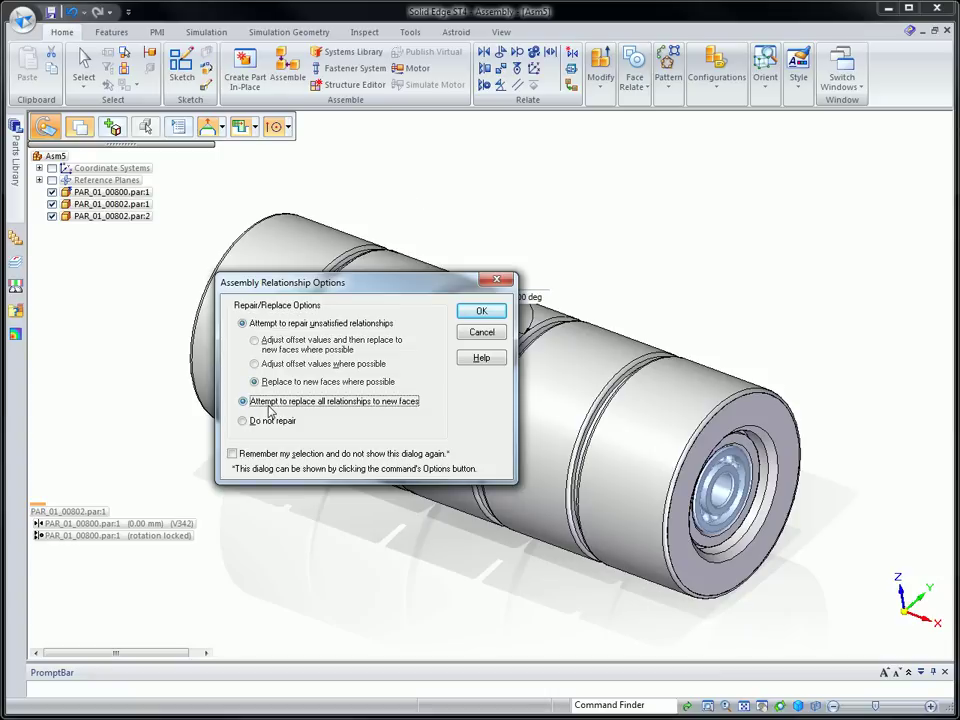
pyautogui.press('Return')
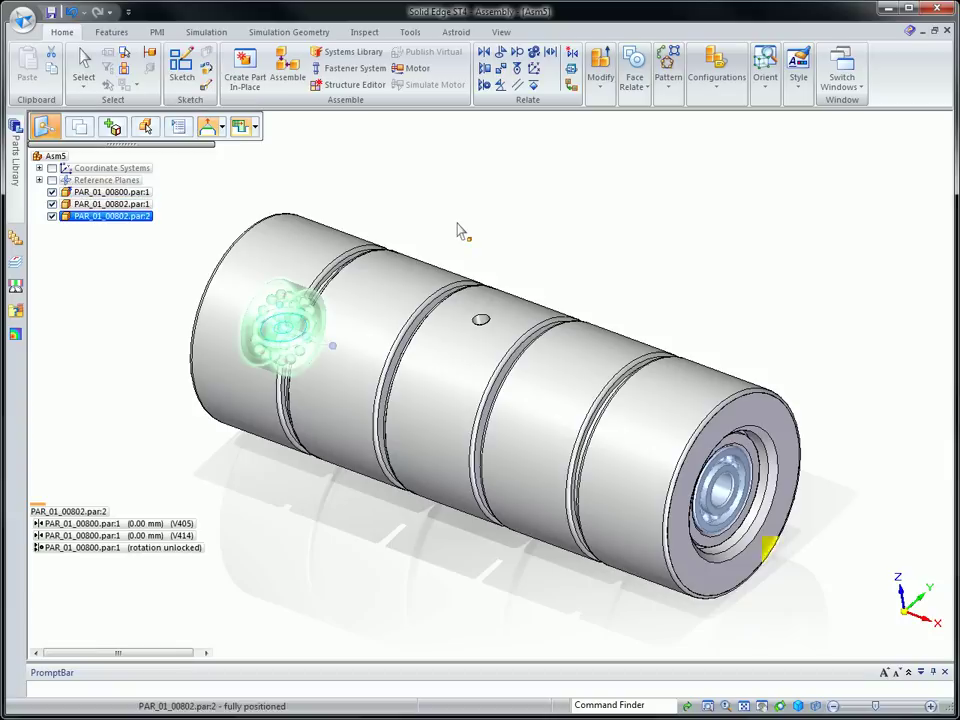
pyautogui.click(330, 559)
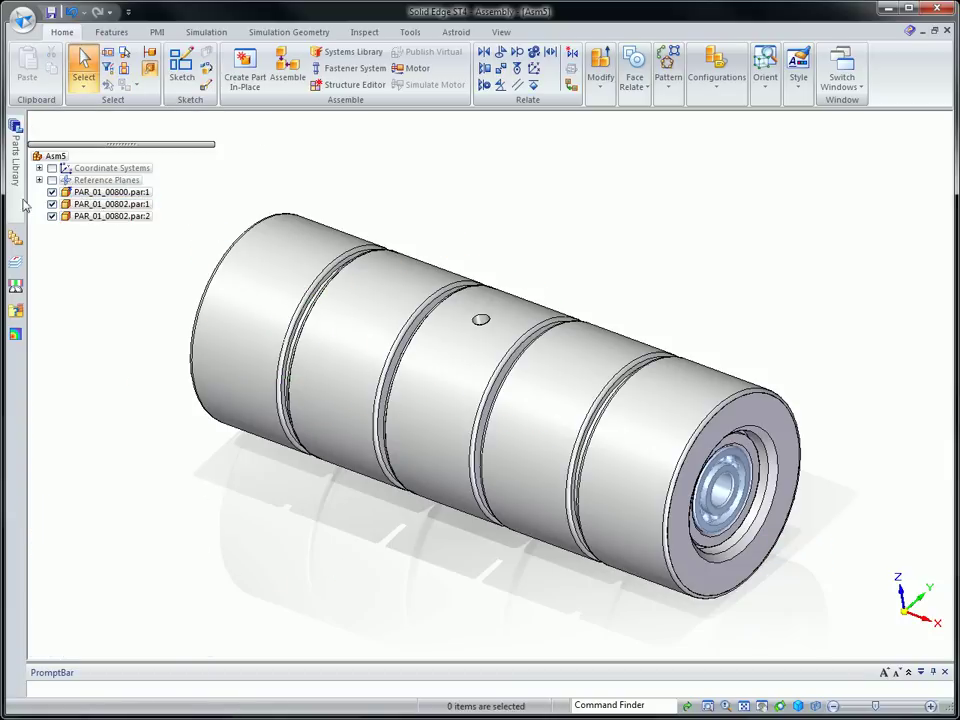
# - Insert the shaft subassembly ASM_01_00801.asm and align the circular end of its shaft with the bearing in the roller's near end
pyautogui.moveTo(17, 139)
pyautogui.moveTo(73, 178); pyautogui.dragTo(628, 250)
pyautogui.click(390, 374)
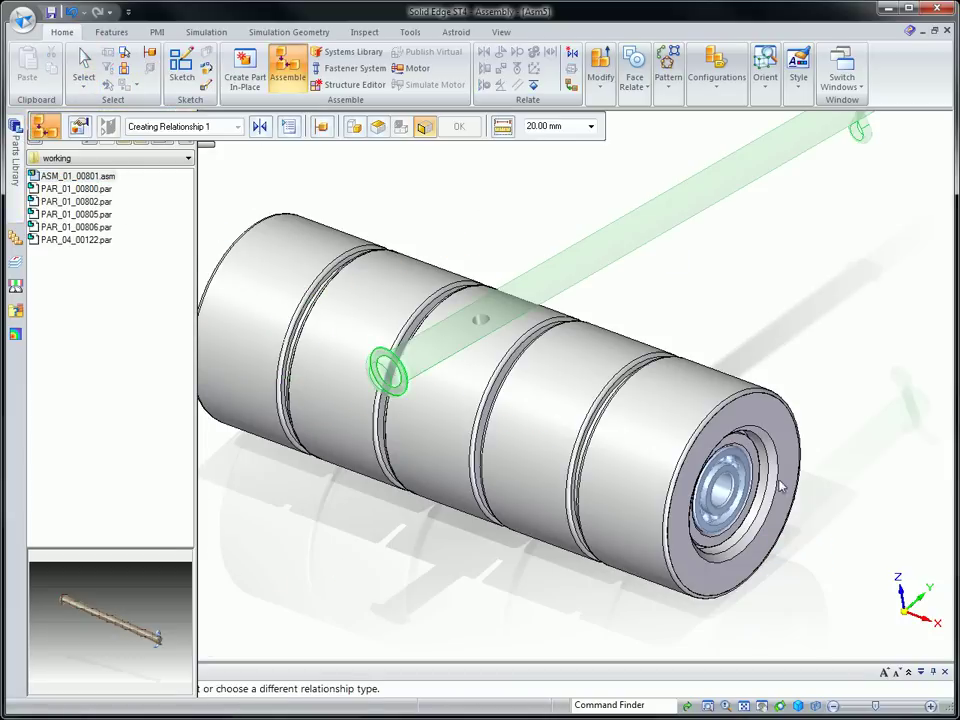
pyautogui.click(733, 490)
pyautogui.rightClick(742, 270)
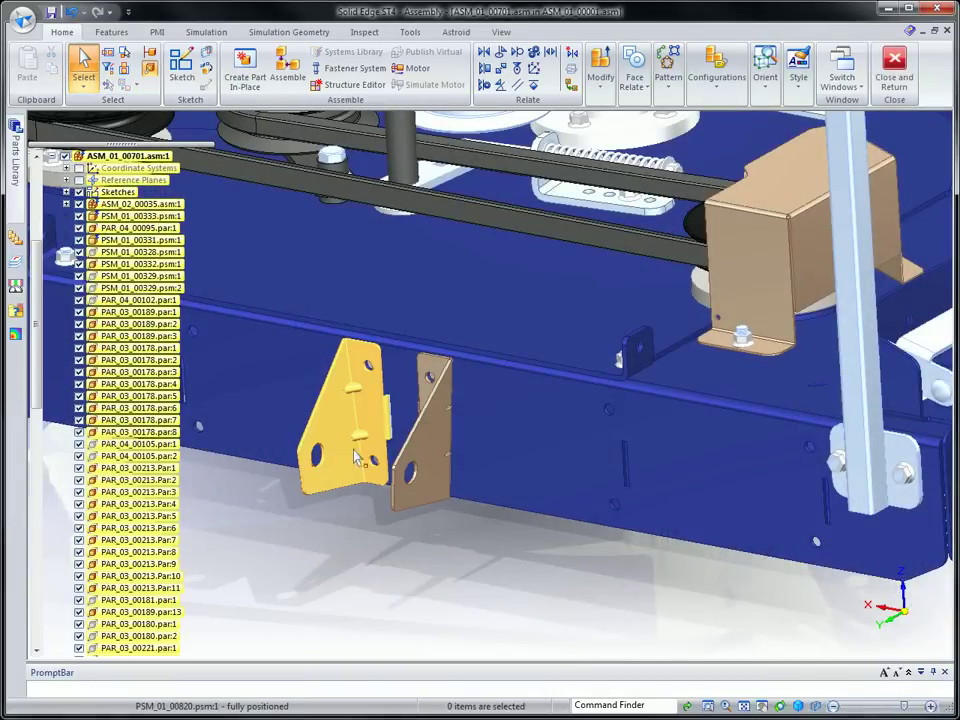
# - Move bracket PSM_01_00820.psm by its upper mounting hole about 438 mm along the deck to the mounting holes near the corner
pyautogui.click(381, 444)
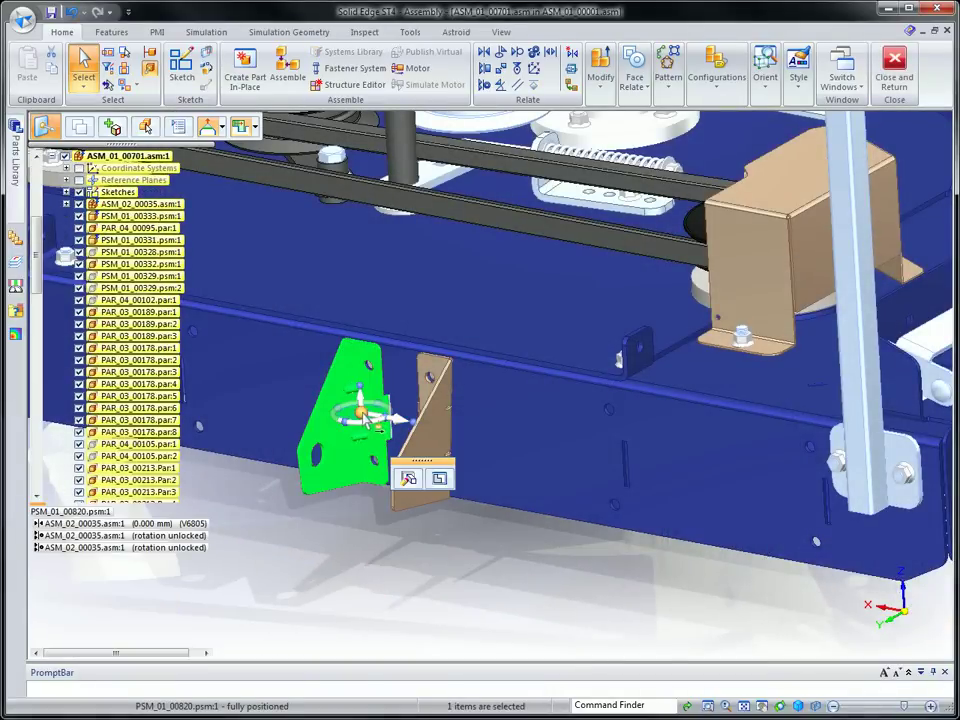
pyautogui.moveTo(363, 419); pyautogui.dragTo(373, 375)
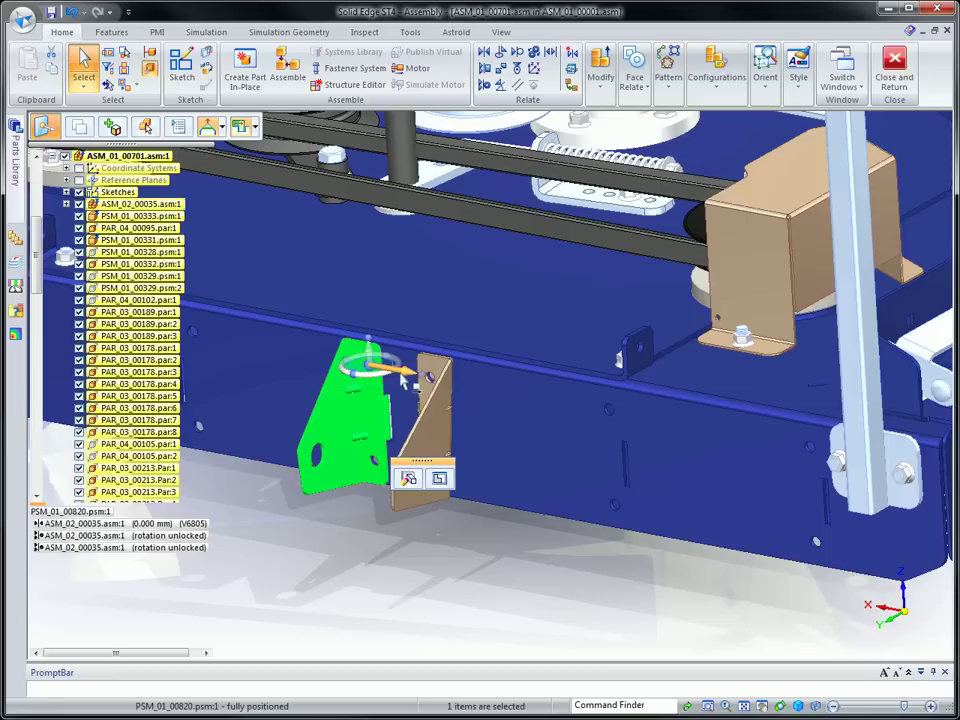
pyautogui.click(405, 371)
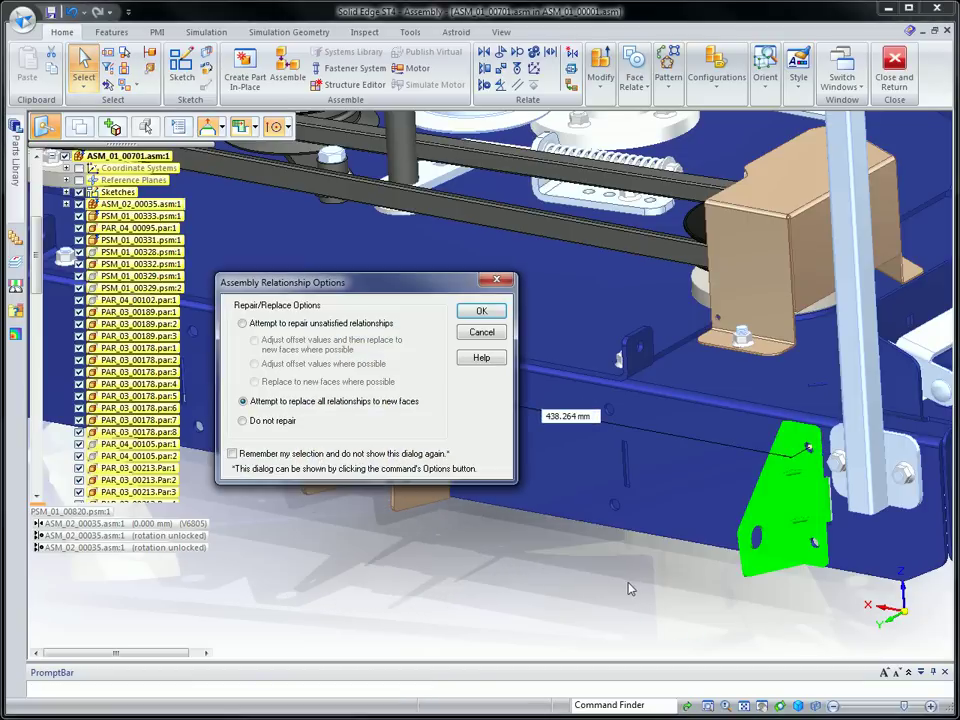
# - Repair the moved bracket's unsatisfied relationships, replacing them to new faces on the deck where possible
pyautogui.click(243, 324)
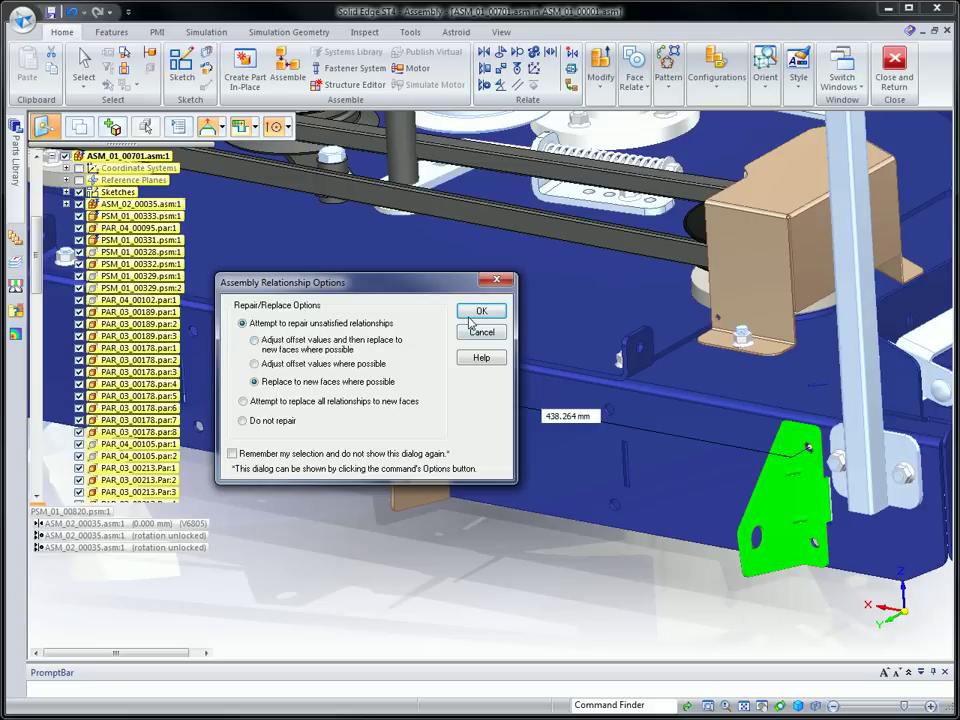
pyautogui.click(470, 316)
pyautogui.click(527, 480)
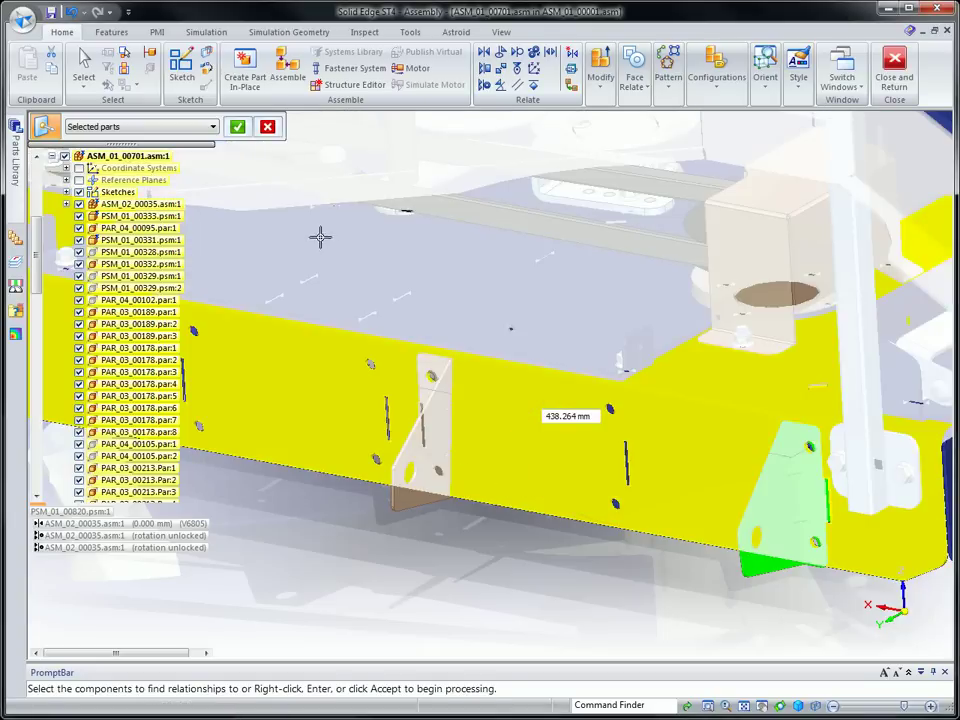
pyautogui.click(243, 129)
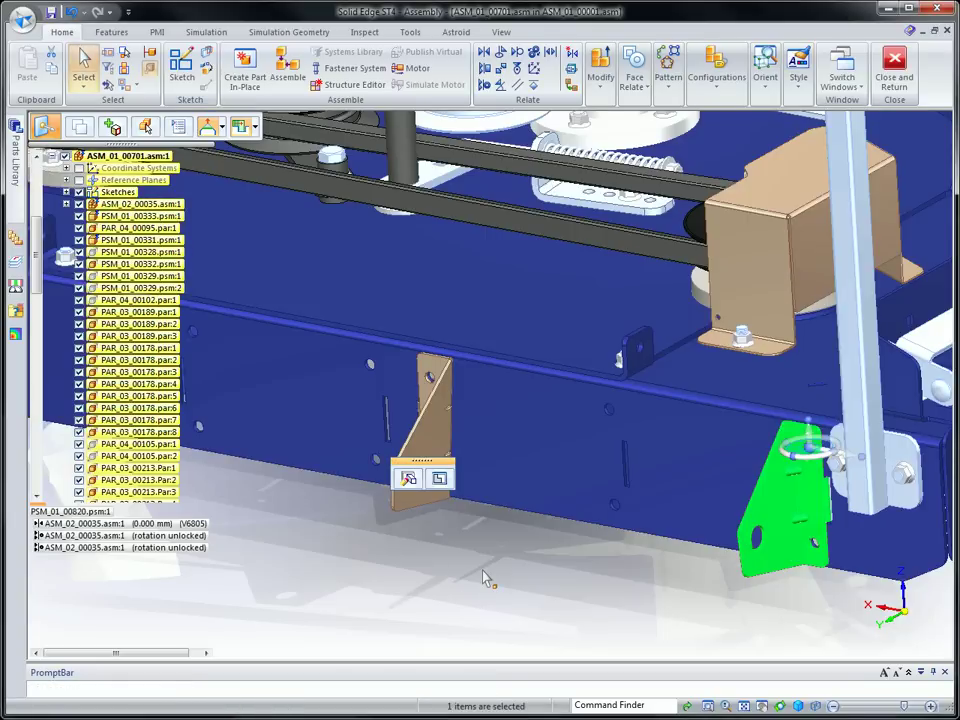
pyautogui.click(485, 576)
pyautogui.moveTo(485, 576); pyautogui.dragTo(315, 555, button='middle')
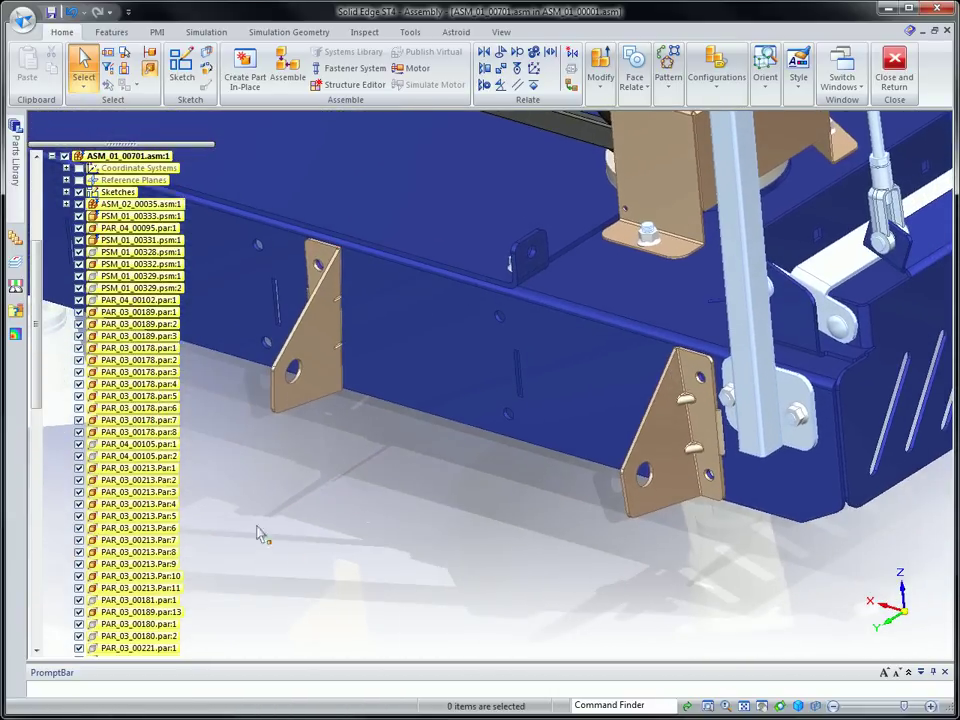
# - Insert the roller subassembly ASM_01_00800.asm and align its cylindrical face with the large hole in the moved bracket
pyautogui.click(14, 140)
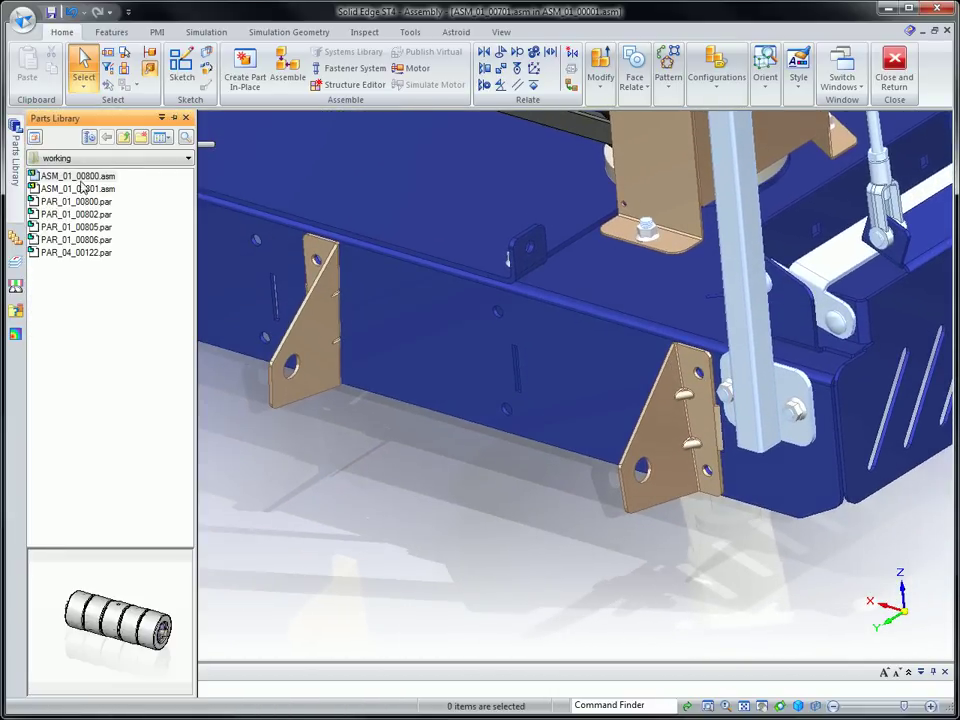
pyautogui.moveTo(81, 180); pyautogui.dragTo(365, 497)
pyautogui.moveTo(456, 583); pyautogui.dragTo(454, 628)
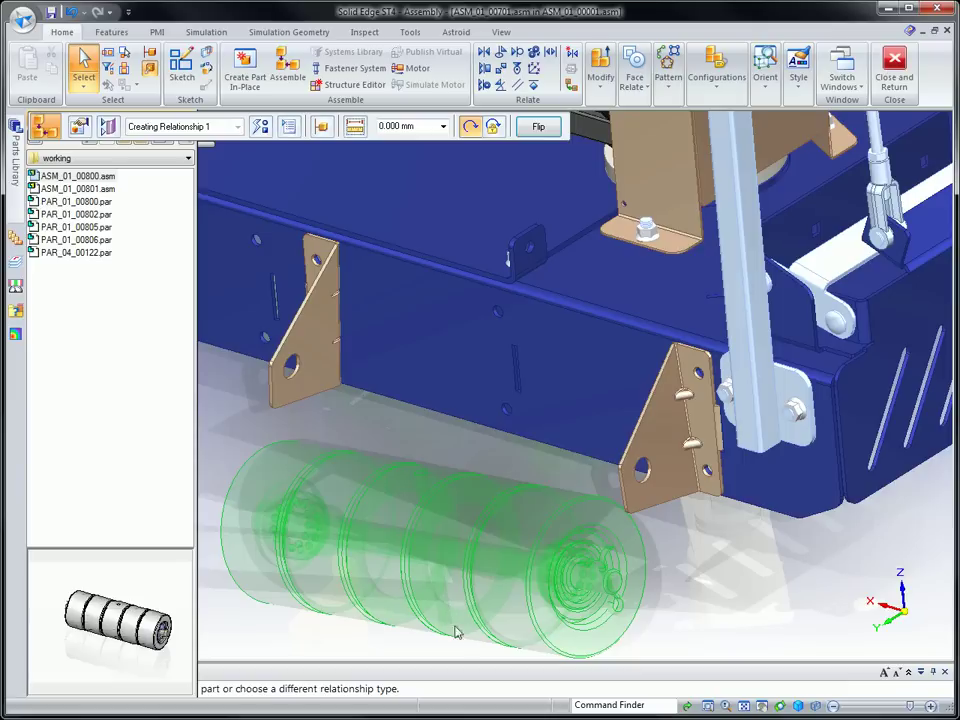
pyautogui.click(544, 514)
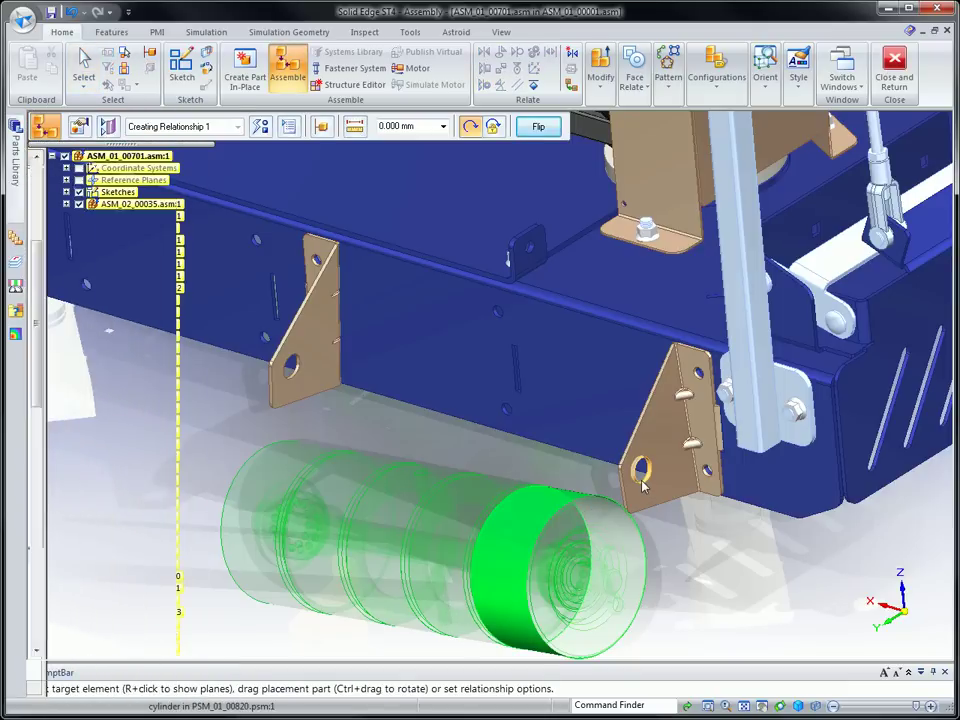
pyautogui.click(643, 469)
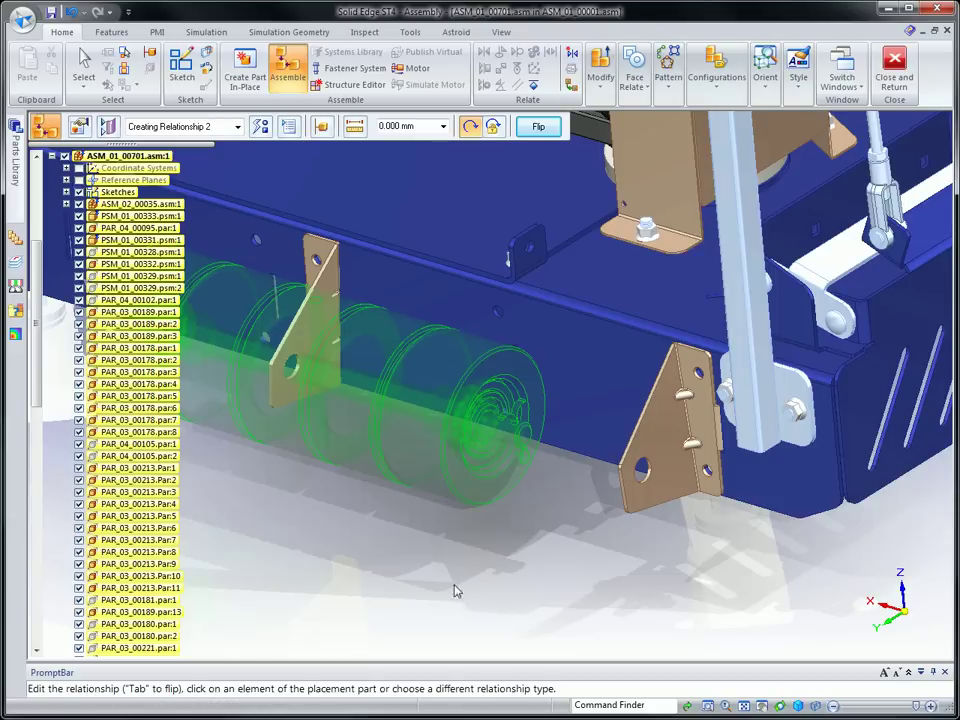
# - Center the roller between the two brackets with a Center-Plane relationship, using the Double option for its two end faces
pyautogui.click(260, 126)
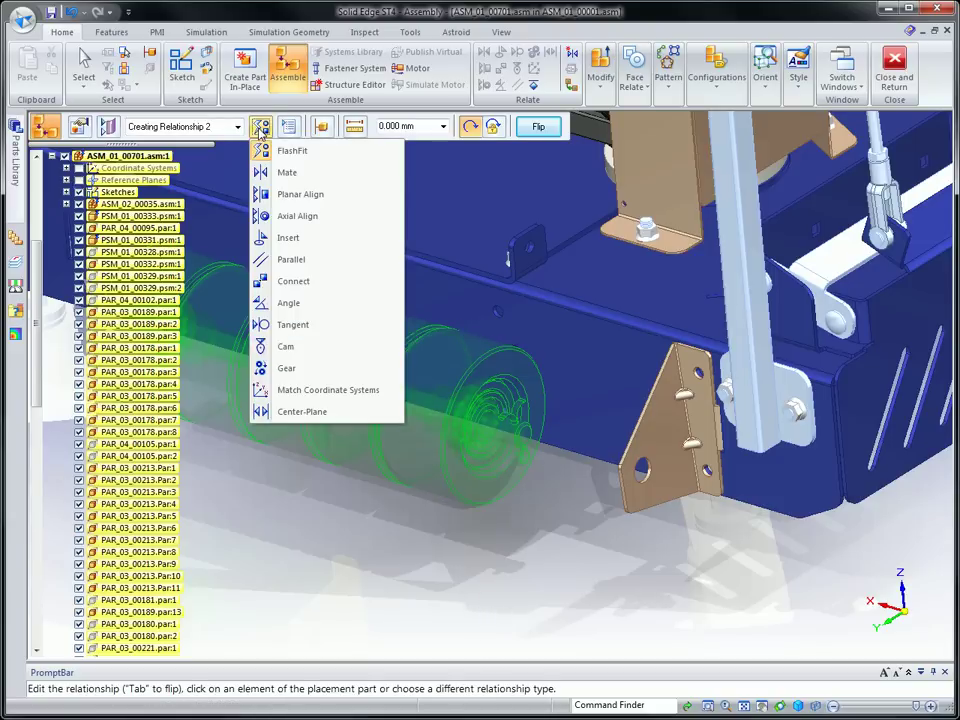
pyautogui.click(310, 412)
pyautogui.click(490, 126)
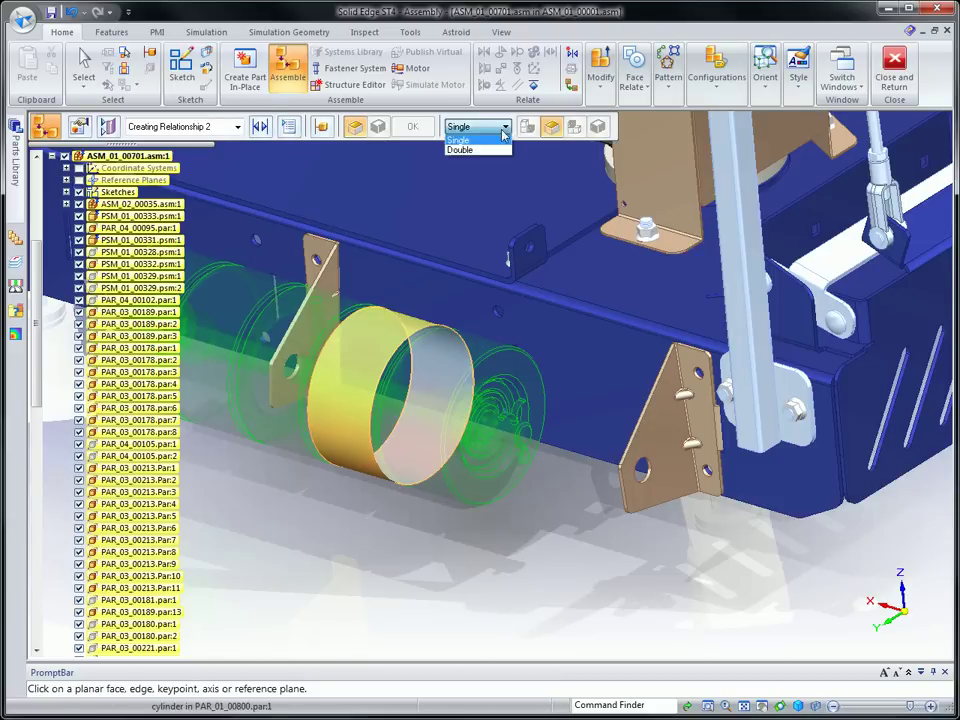
pyautogui.click(462, 147)
pyautogui.click(481, 492)
pyautogui.moveTo(469, 566); pyautogui.dragTo(347, 484, button='middle')
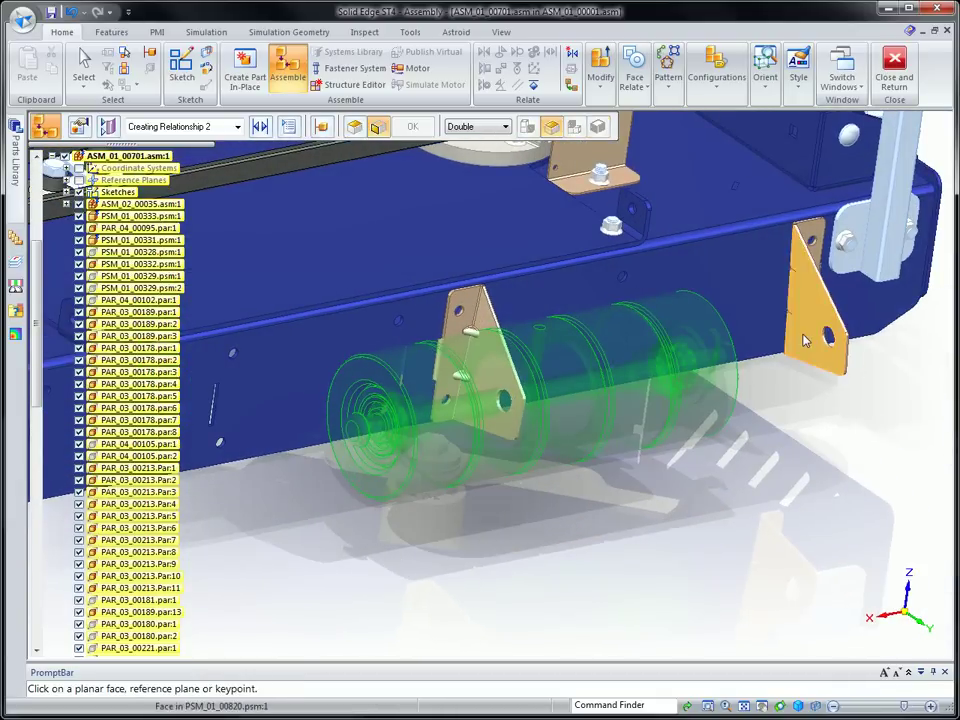
pyautogui.moveTo(790, 390); pyautogui.dragTo(450, 303, button='middle')
pyautogui.click(451, 302)
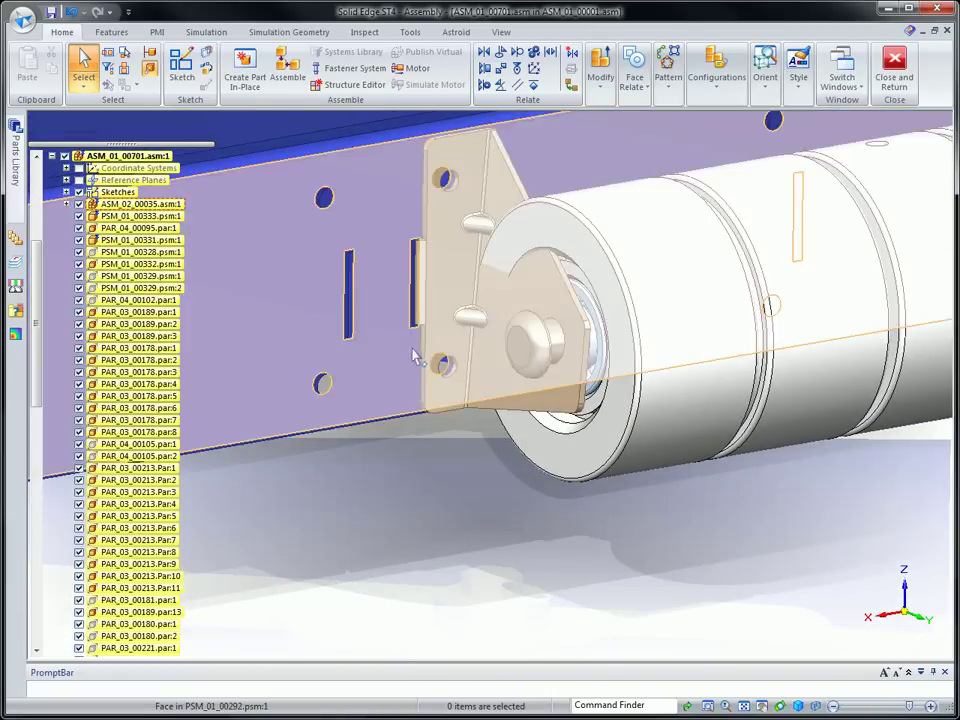
# - Move the roller's end bracket together with the deck's related holes and slots by 12 mm along the deck
pyautogui.click(435, 328)
pyautogui.click(436, 324)
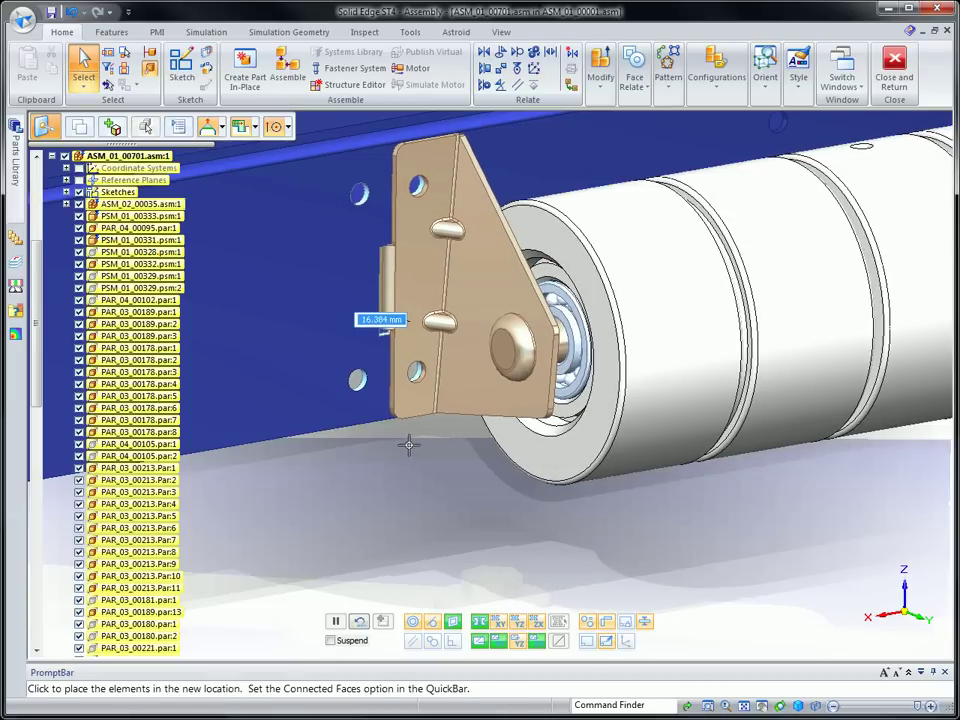
pyautogui.write('12')
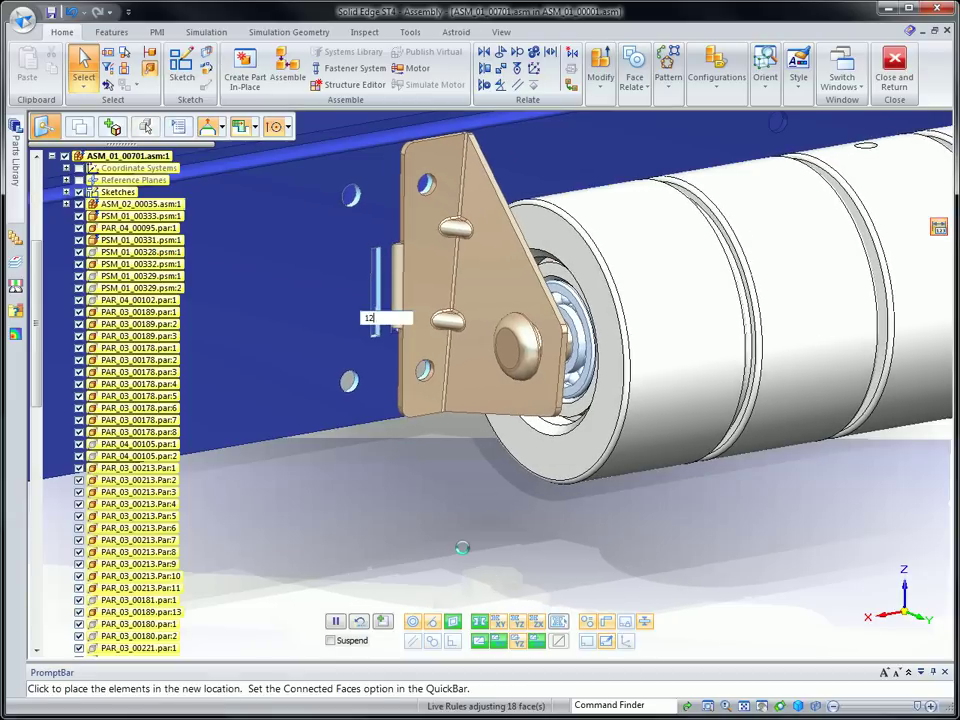
pyautogui.press('Return')
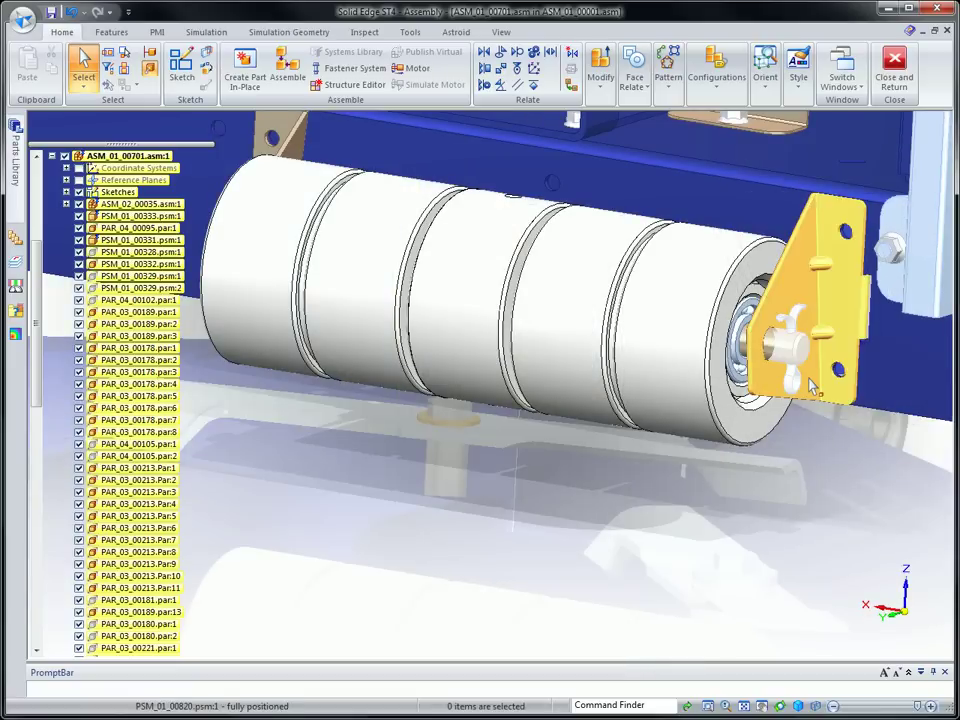
# - Edit bracket PSM_01_00820.psm in its synchronous environment and apply a Horizontal/Vertical relationship to straighten the triangular flange's face
pyautogui.click(808, 418)
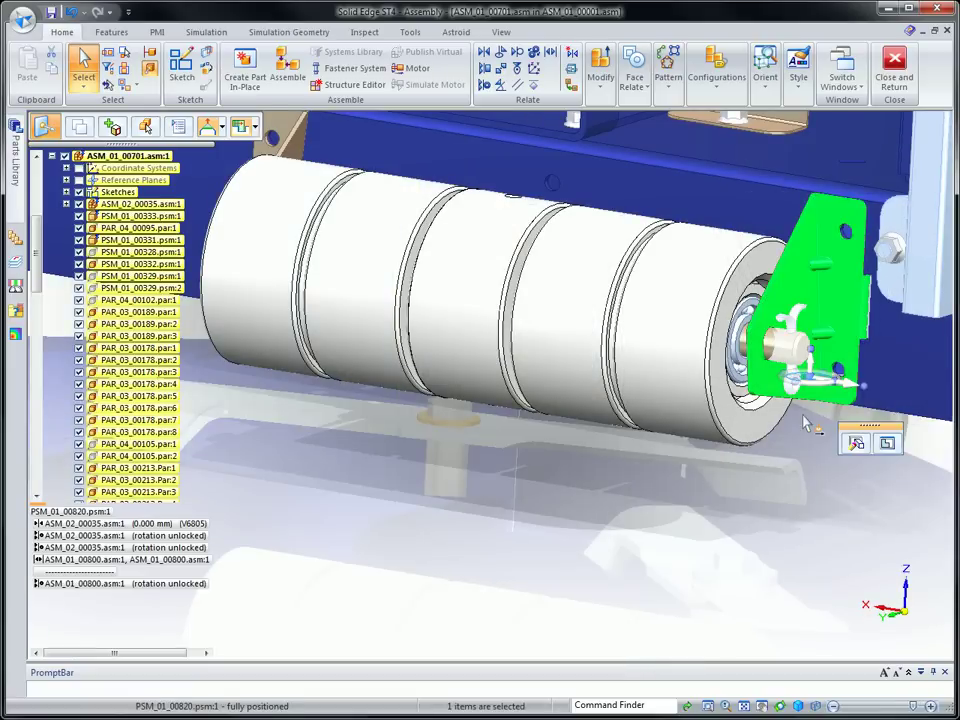
pyautogui.click(857, 443)
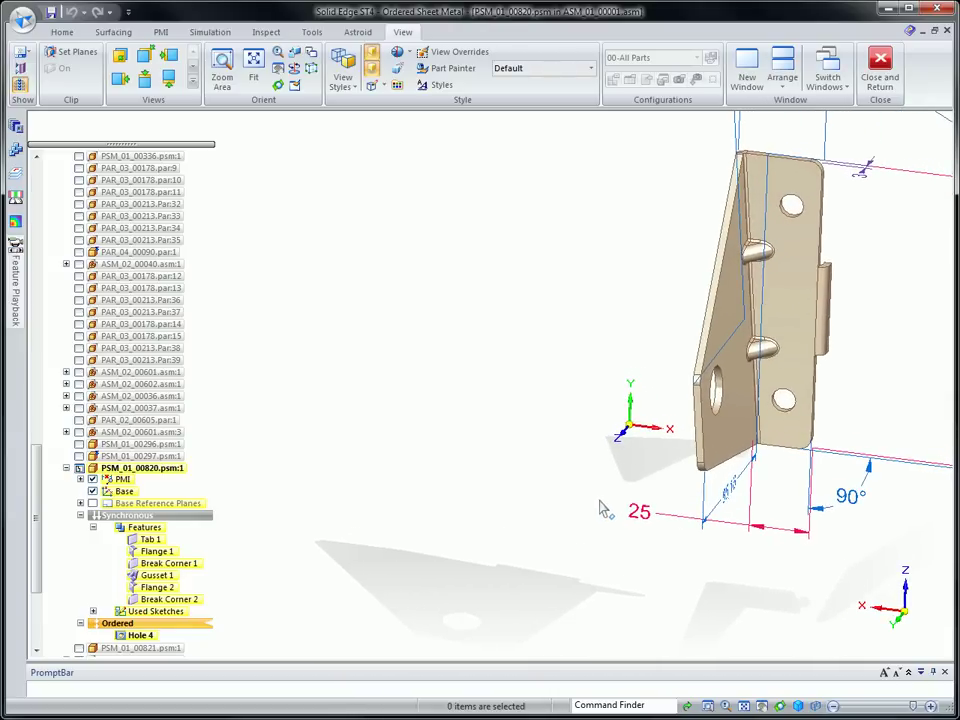
pyautogui.doubleClick(187, 513)
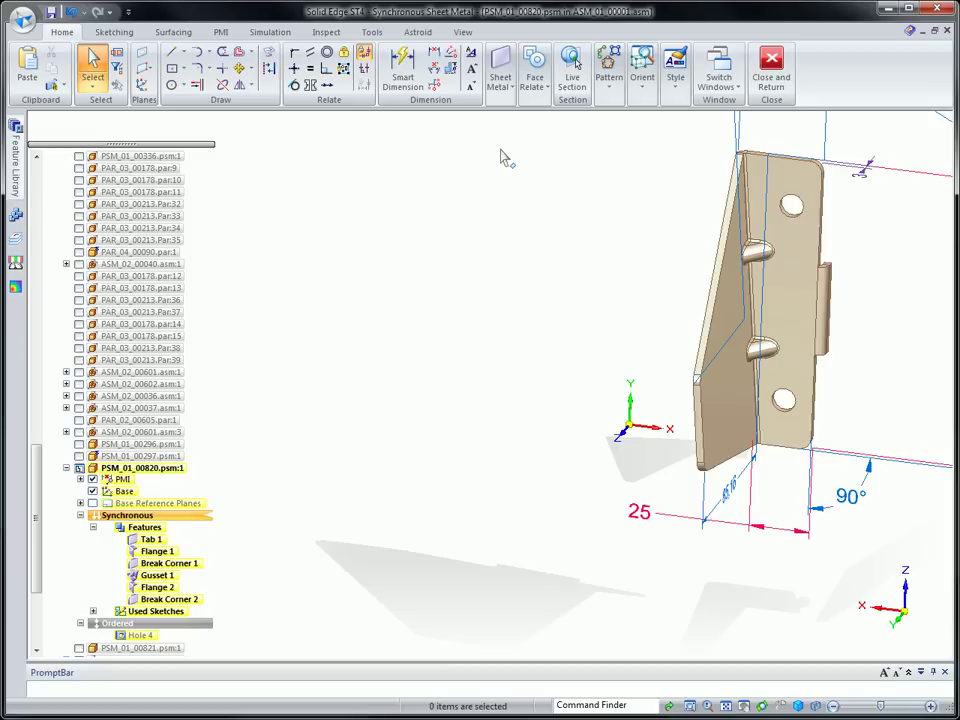
pyautogui.click(535, 90)
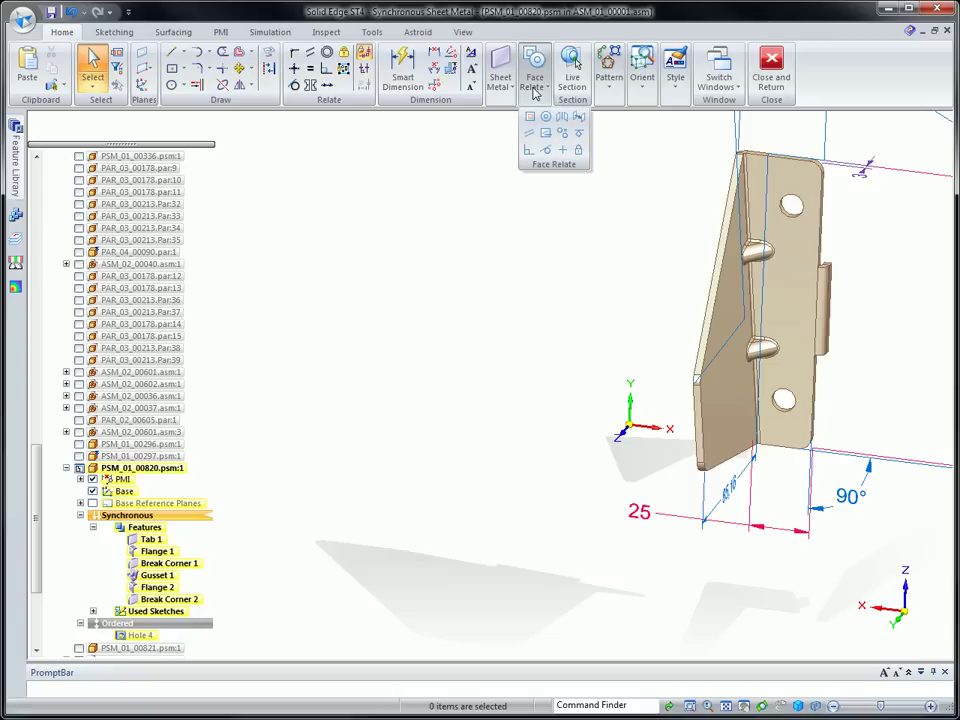
pyautogui.click(563, 152)
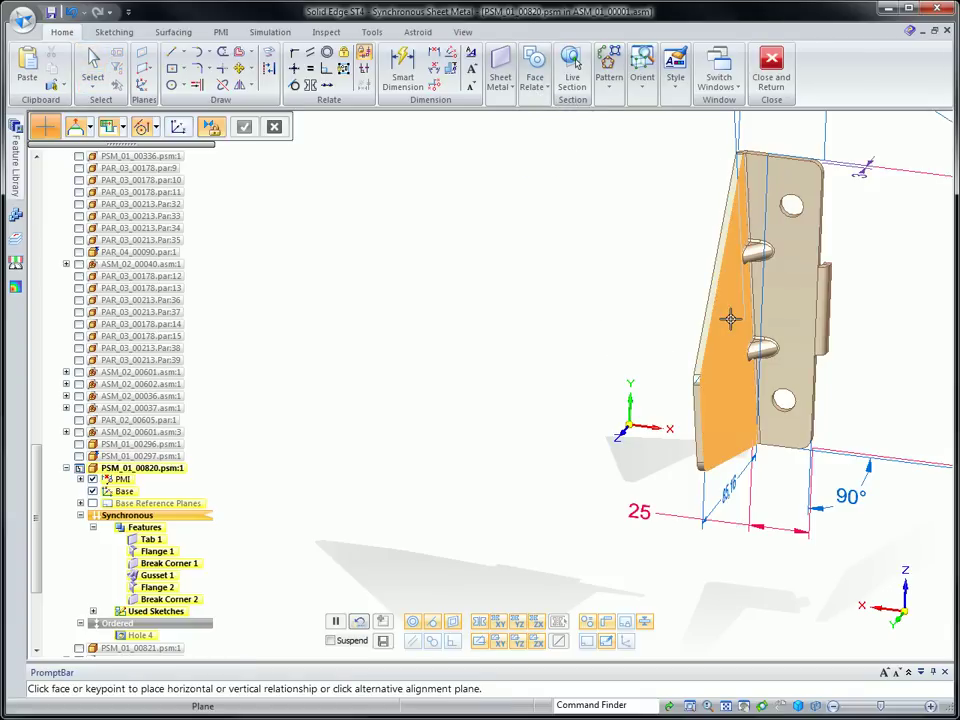
pyautogui.rightClick(555, 229)
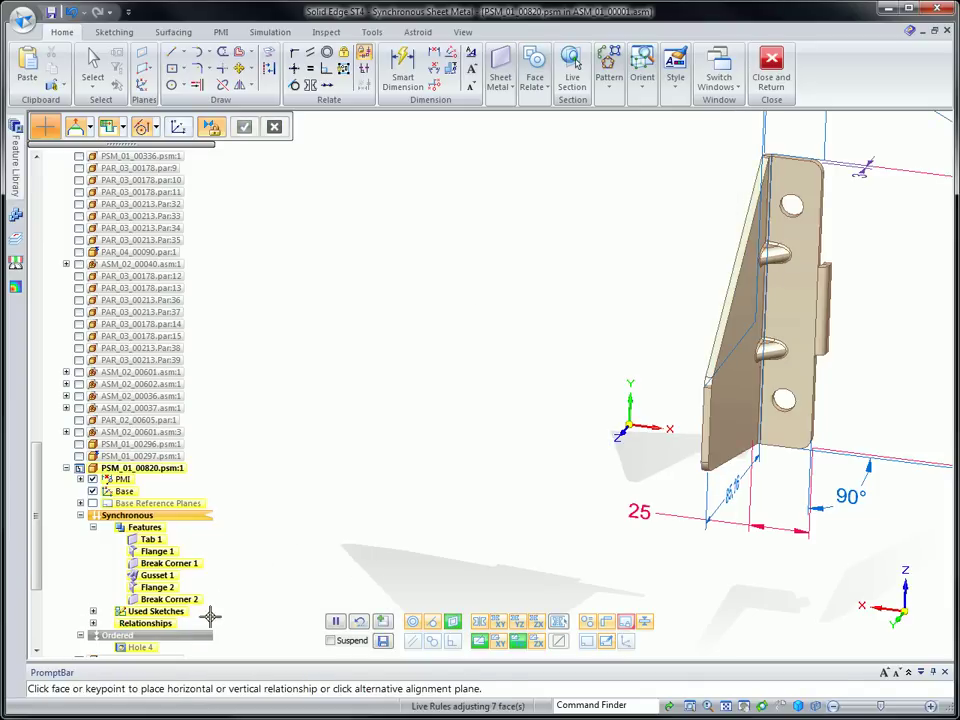
pyautogui.press('Escape')
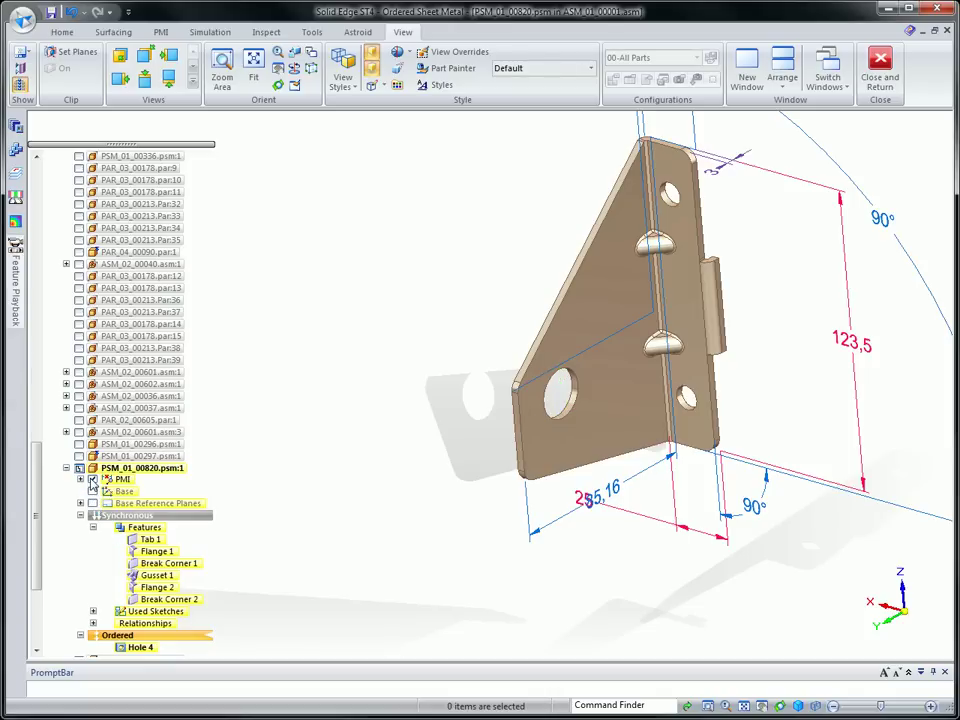
# - Hide the bracket's PMI dimensions and move the ordered feature Hole 4 to synchronous
pyautogui.click(92, 479)
pyautogui.click(136, 648)
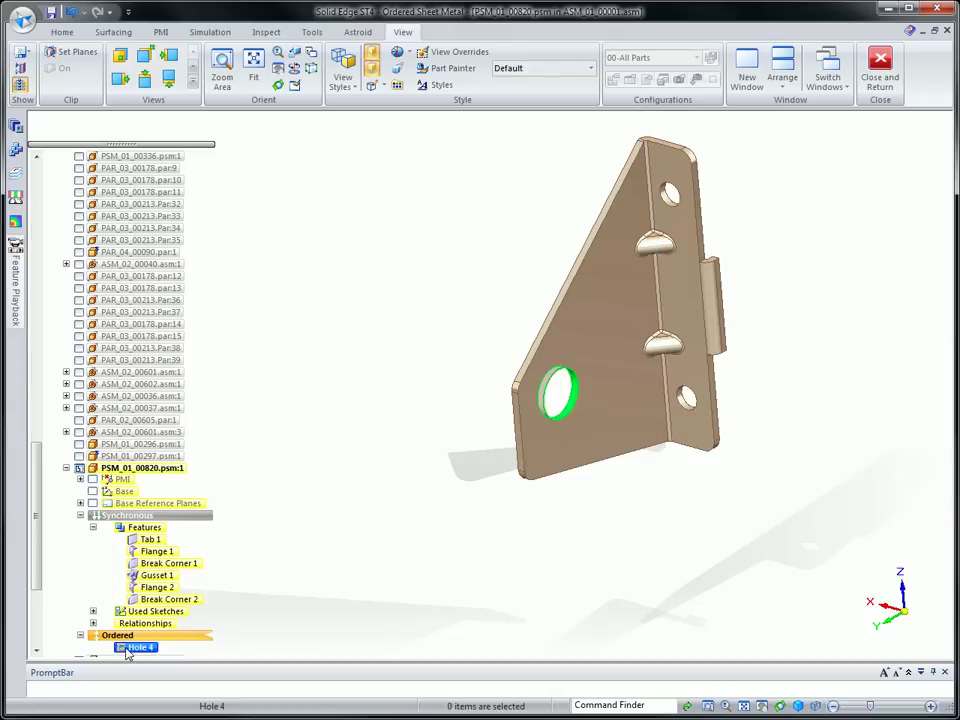
pyautogui.rightClick(130, 650)
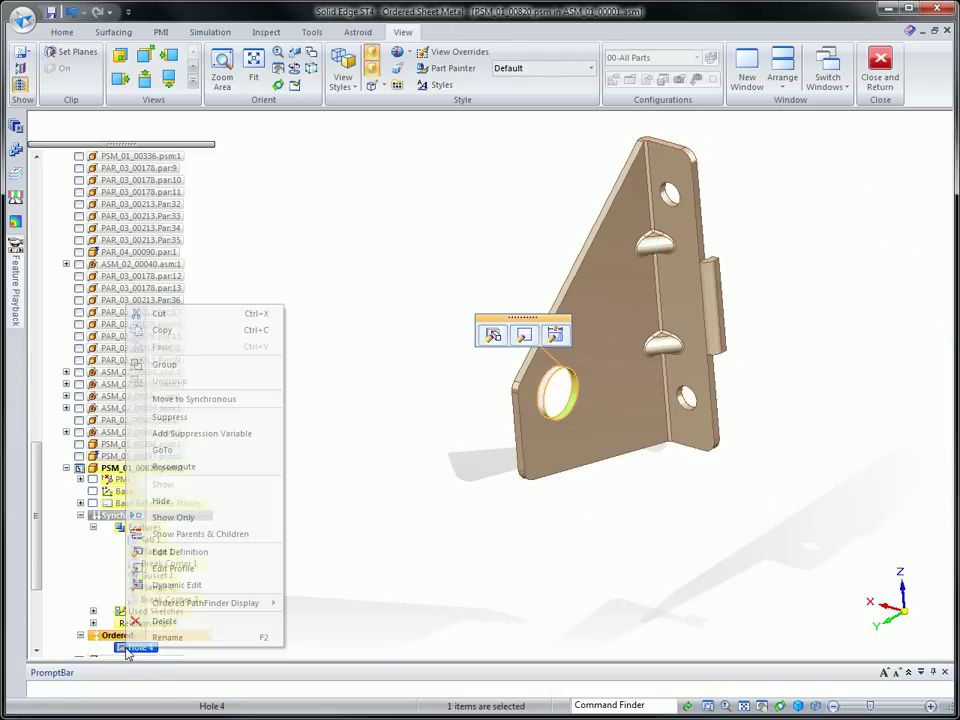
pyautogui.click(200, 433)
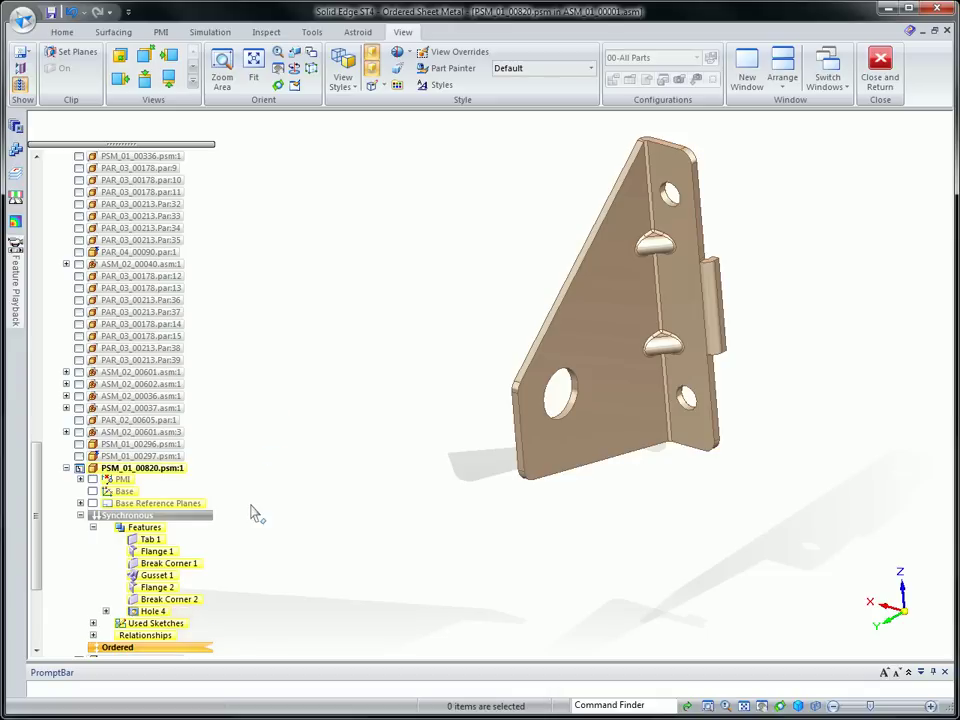
# - Return to the synchronous environment, align the large hole's centre with a Horizontal/Vertical relationship, and expand the Relationships list
pyautogui.doubleClick(206, 519)
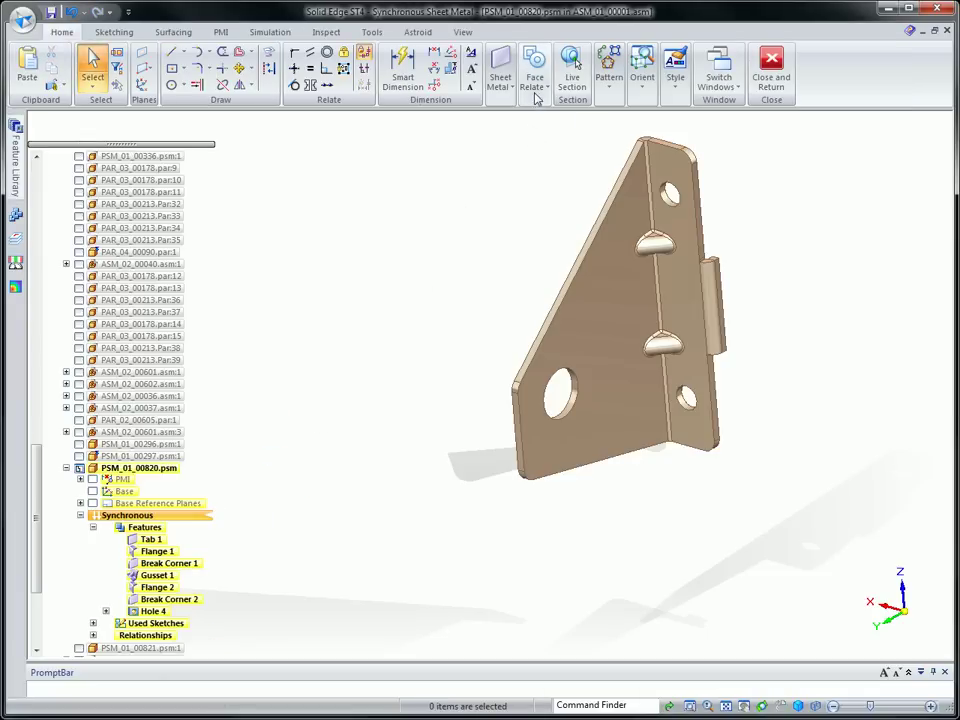
pyautogui.click(538, 88)
pyautogui.click(562, 150)
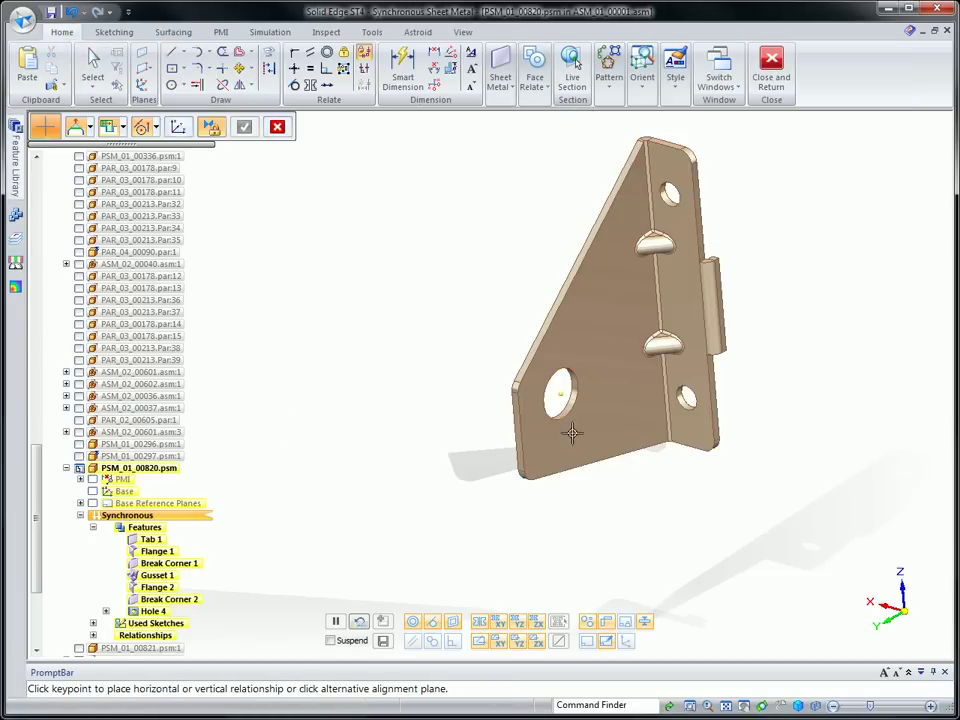
pyautogui.rightClick(322, 493)
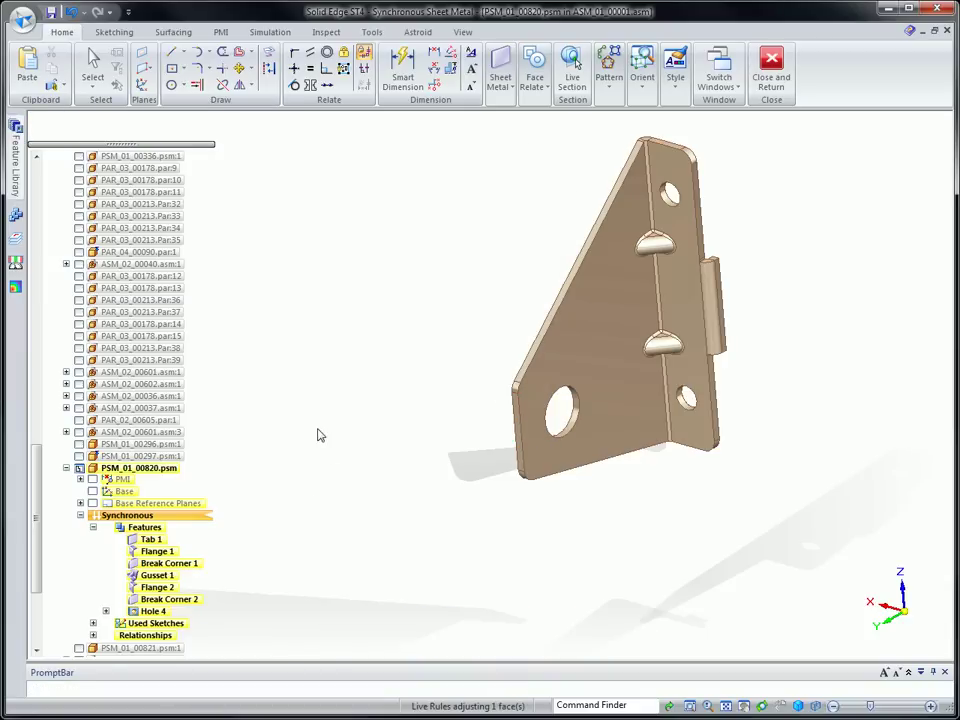
pyautogui.click(92, 636)
pyautogui.click(250, 614)
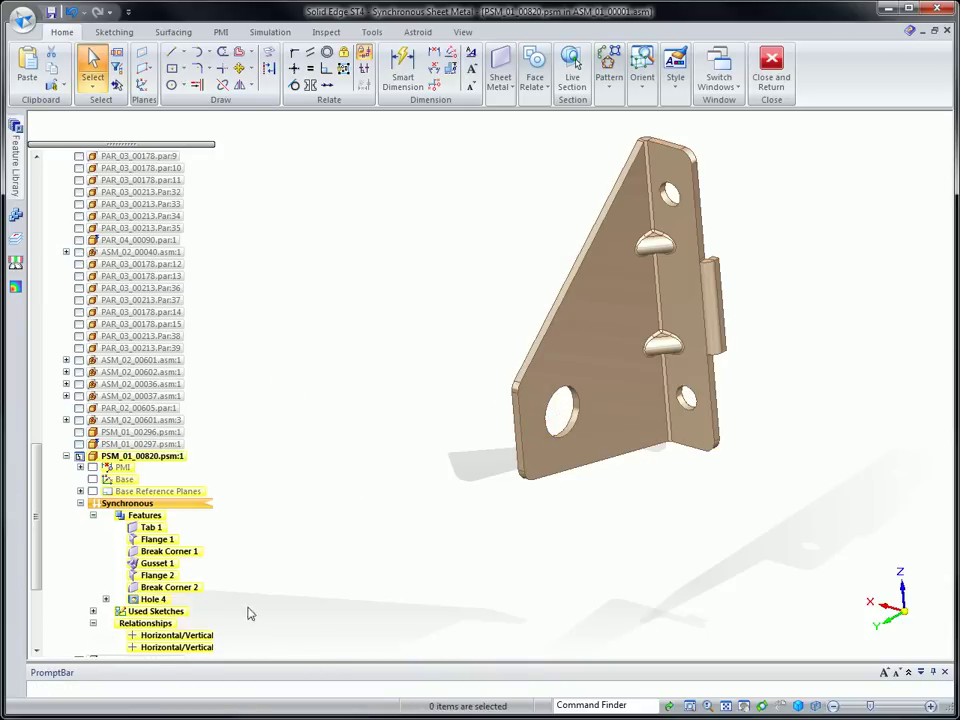
# - Move the large hole slightly upward on the triangular flange together with the flange's sloped edge
pyautogui.click(567, 432)
pyautogui.click(567, 452)
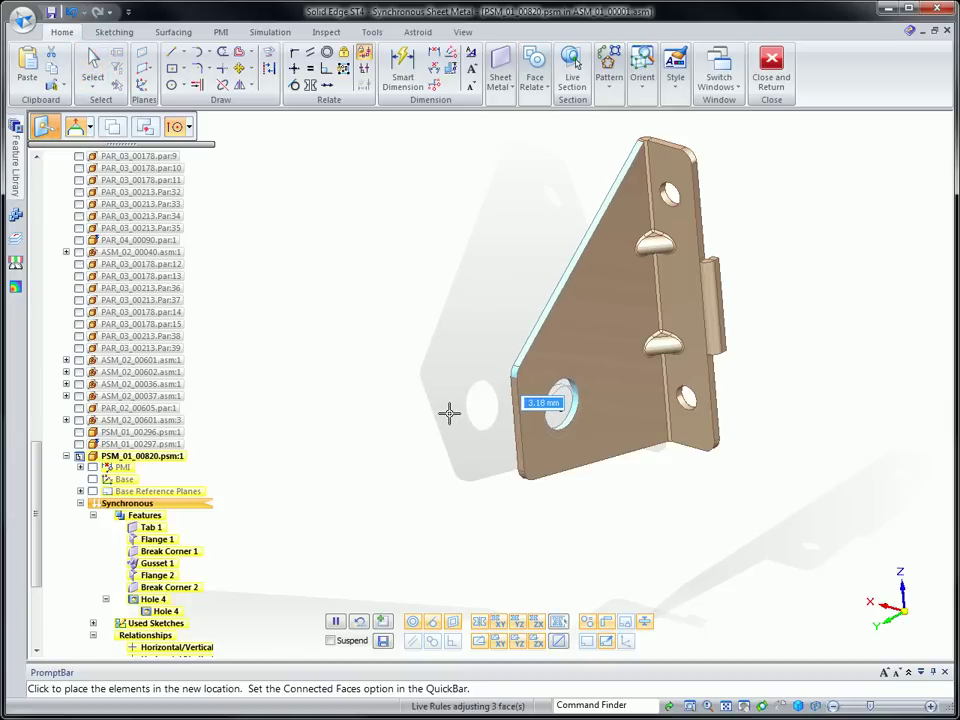
pyautogui.press('Return')
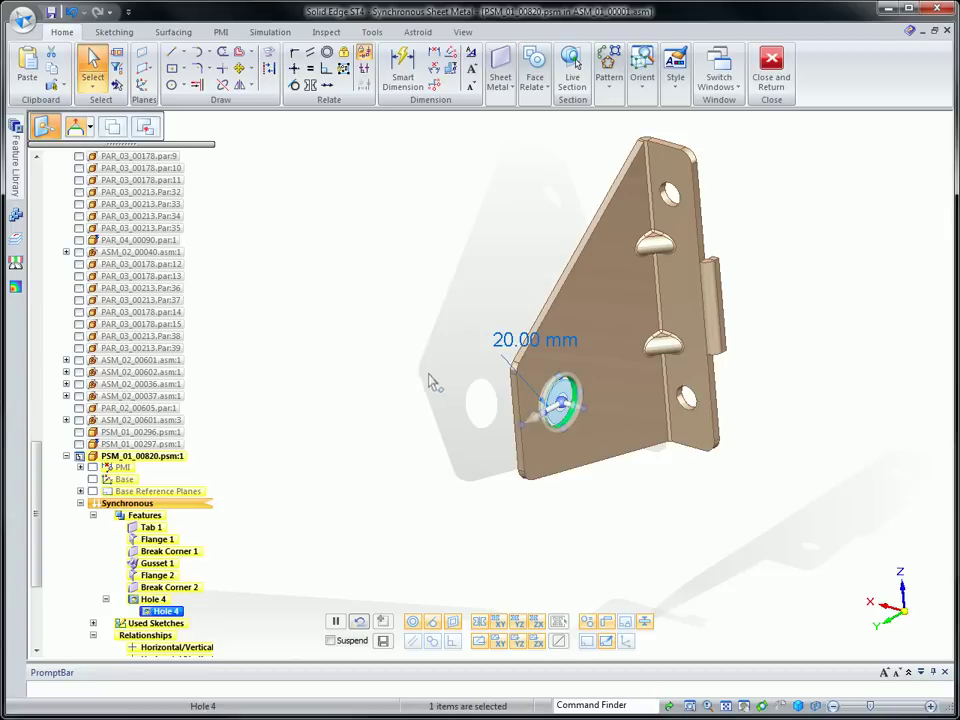
pyautogui.click(432, 338)
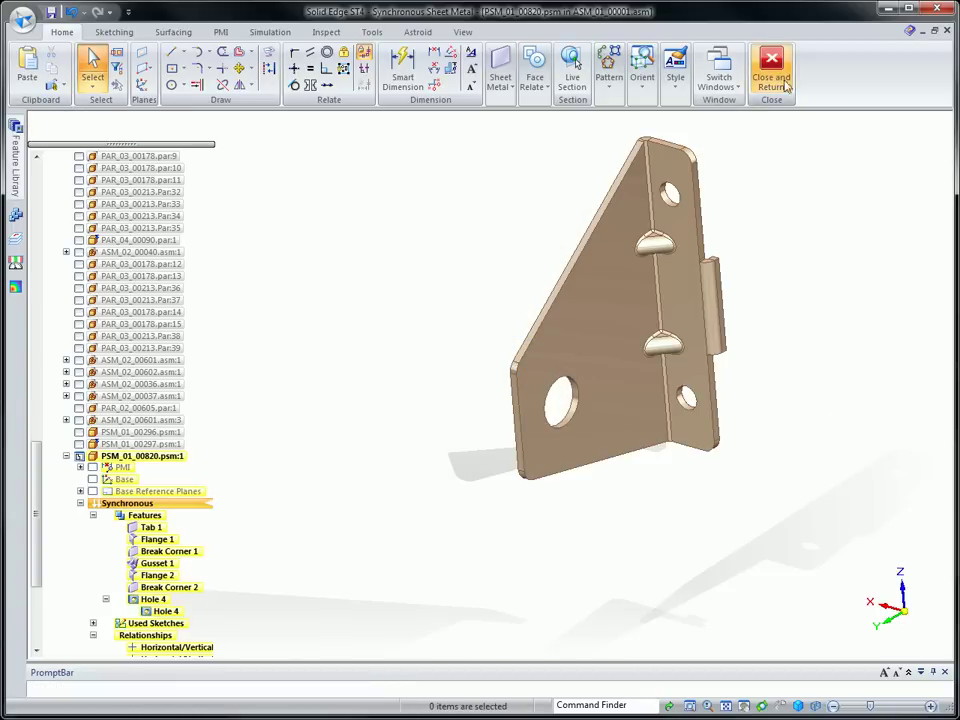
# - Return to the assembly and place the steering wheel for both roller brackets and roller assembly ASM_01_00800 on the front bracket's upper hole
pyautogui.click(771, 70)
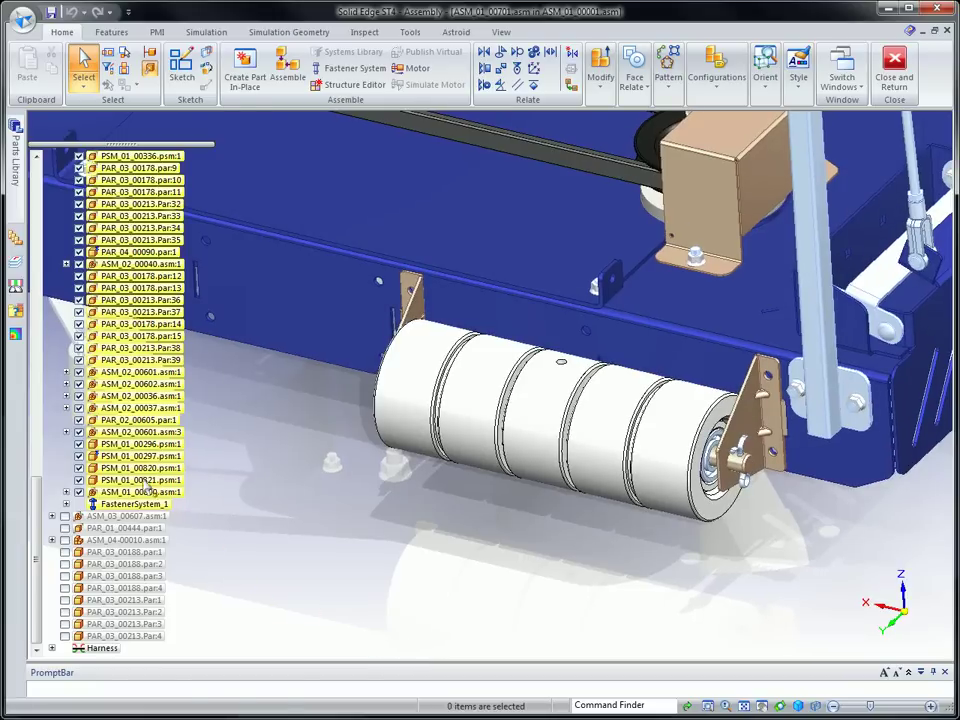
pyautogui.click(143, 469)
pyautogui.keyDown('ctrl'); pyautogui.click(138, 481); pyautogui.keyUp('ctrl')
pyautogui.keyDown('ctrl'); pyautogui.click(134, 493); pyautogui.keyUp('ctrl')
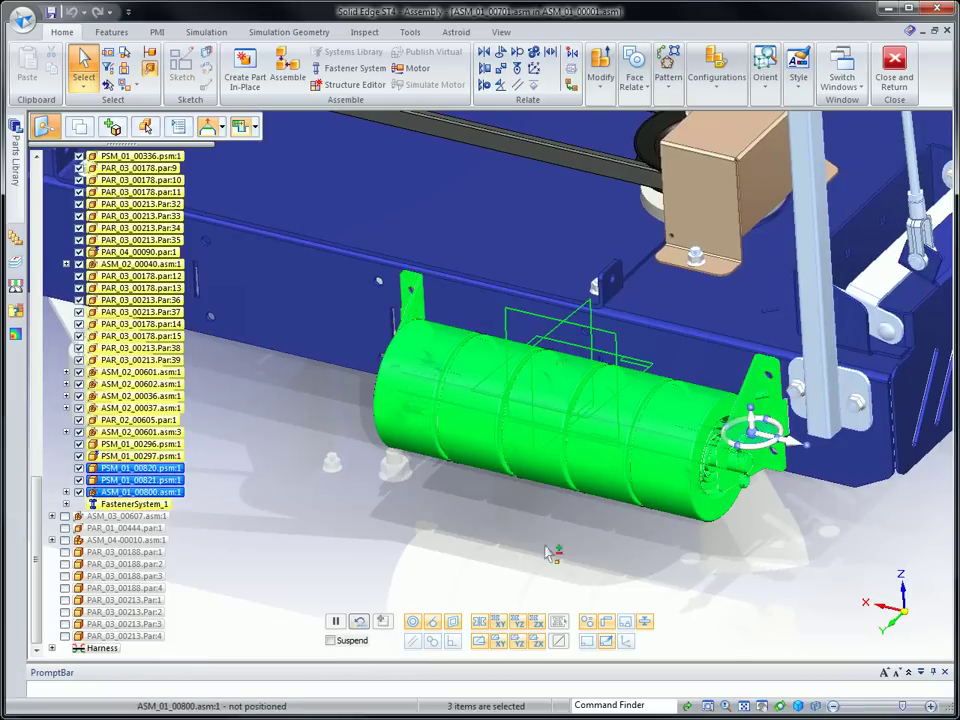
pyautogui.moveTo(765, 439); pyautogui.dragTo(763, 377)
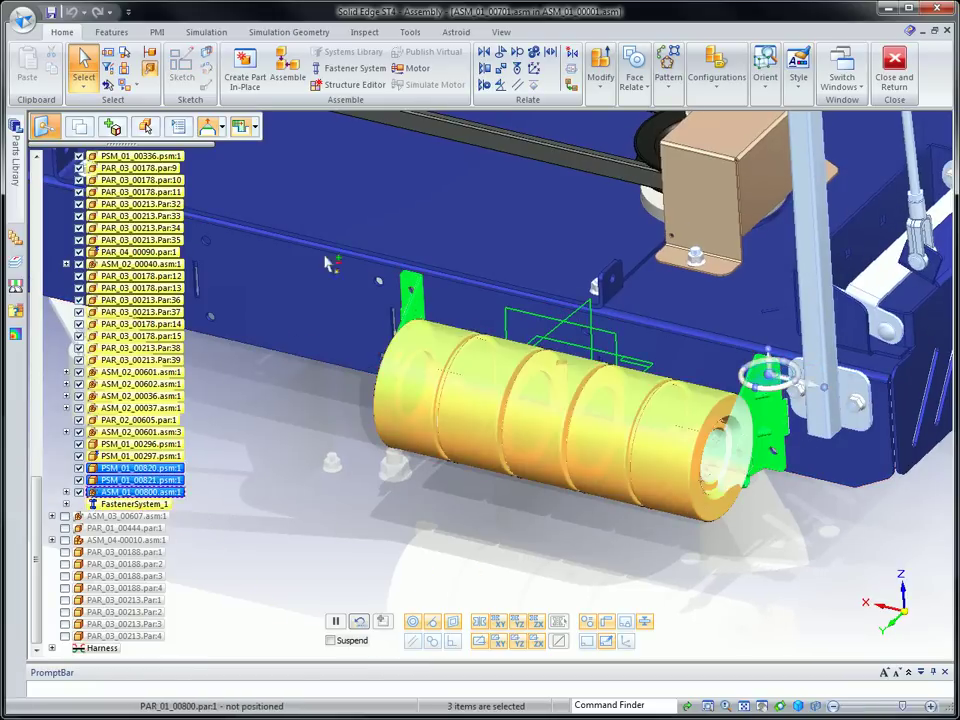
# - Copy the brackets and roller assembly about 426 mm along the deck, repairing relationships by replacing to new faces where possible
pyautogui.click(805, 390)
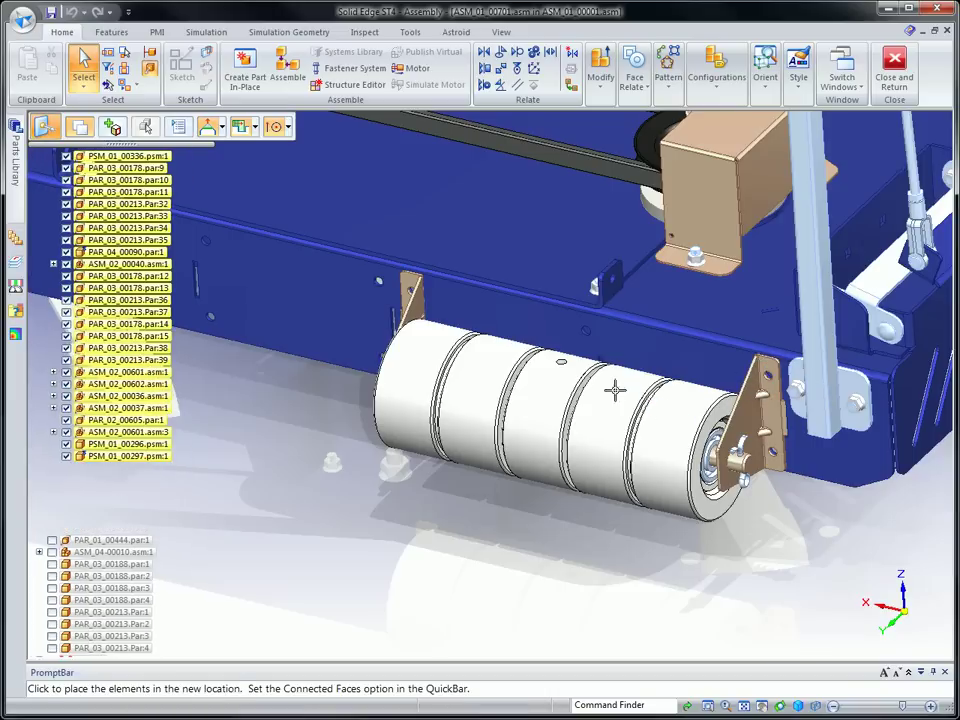
pyautogui.click(395, 279)
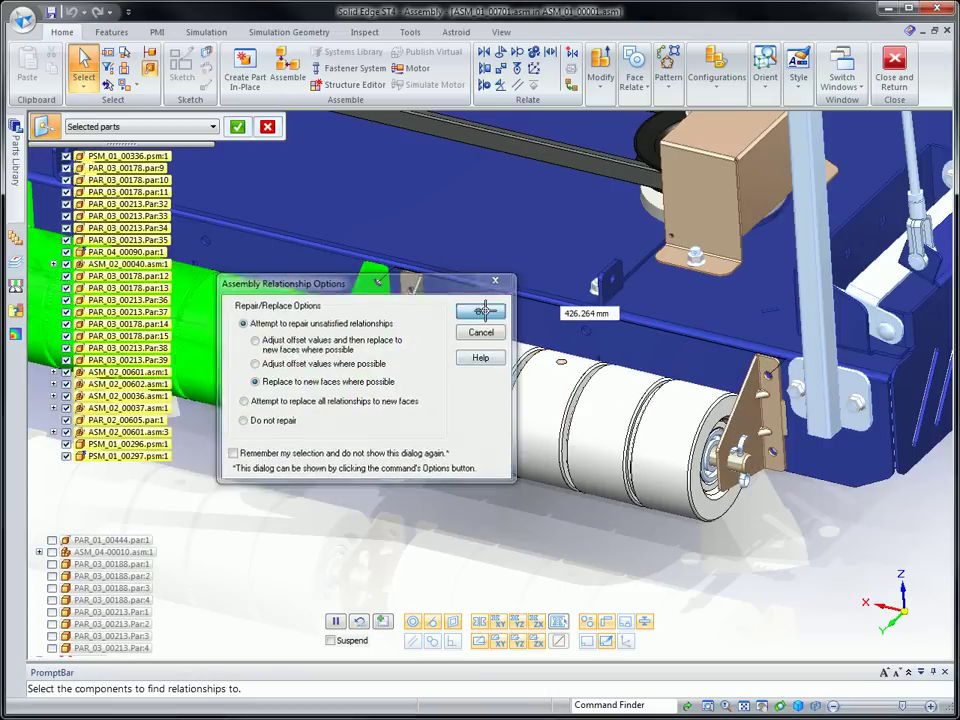
pyautogui.click(486, 311)
pyautogui.click(238, 128)
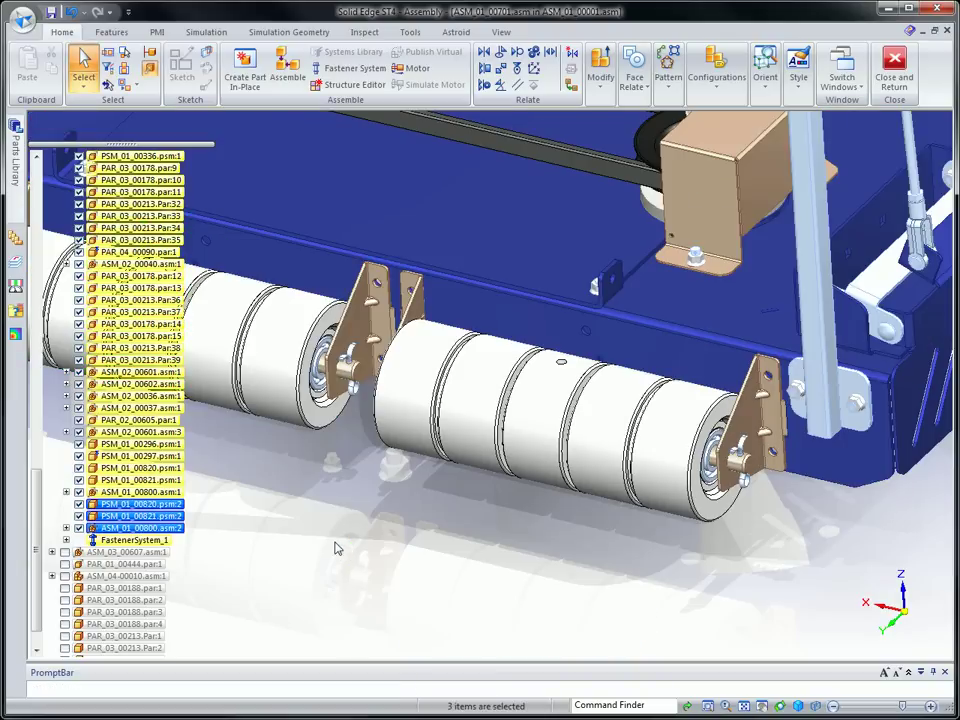
pyautogui.click(337, 552)
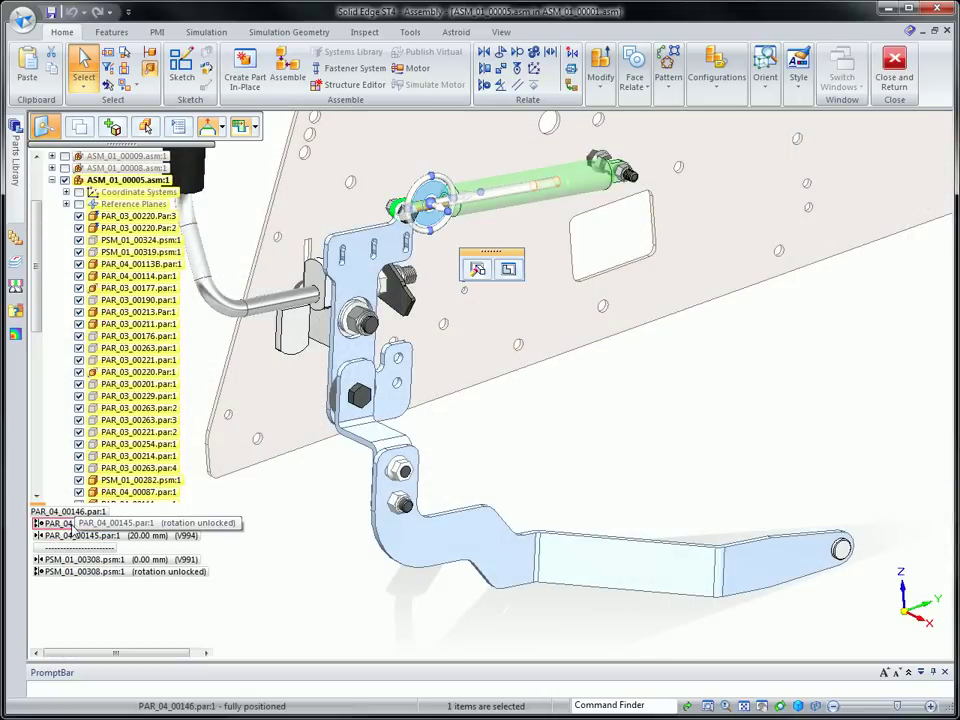
# - Change the offset relationship between cylinder rod PAR_04_00146 and PAR_04_00145 to a range from 5 mm to 75 mm
pyautogui.click(72, 536)
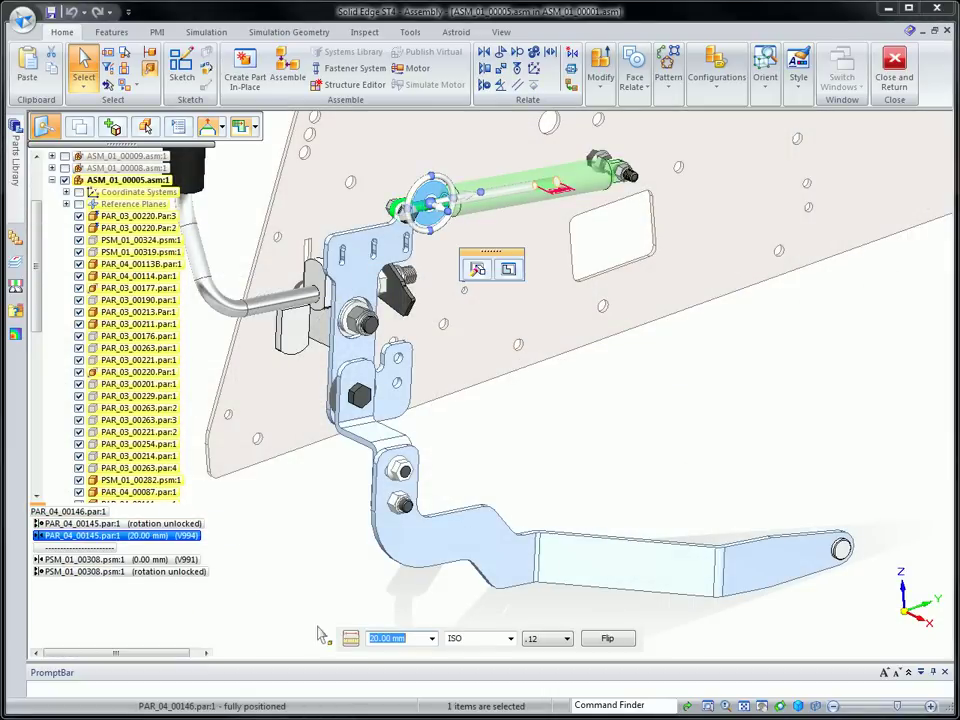
pyautogui.click(351, 638)
pyautogui.click(381, 703)
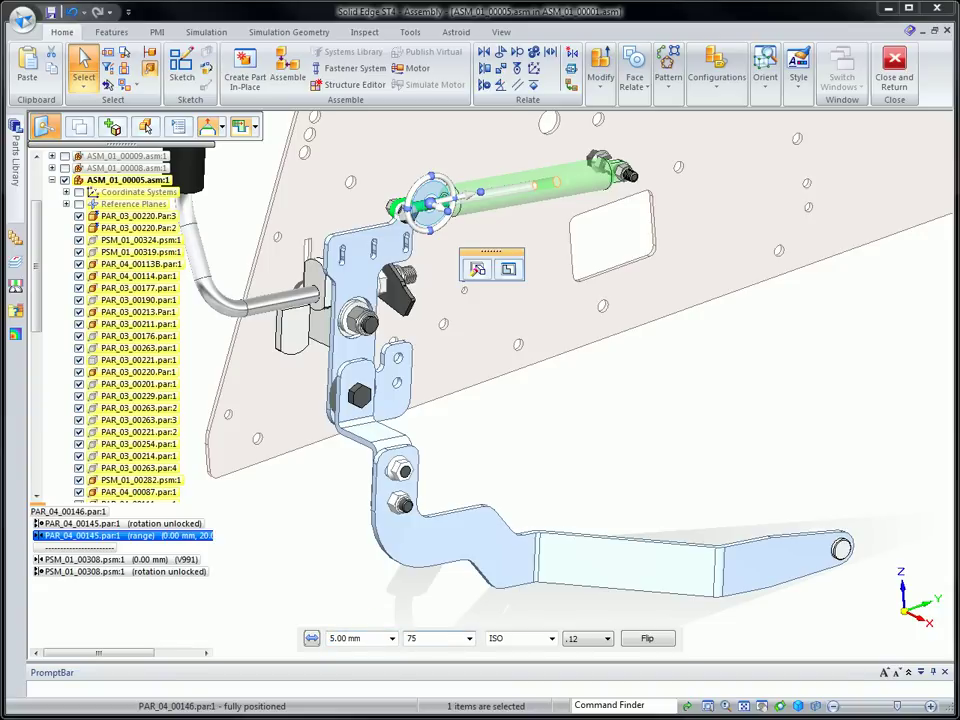
pyautogui.click(597, 446)
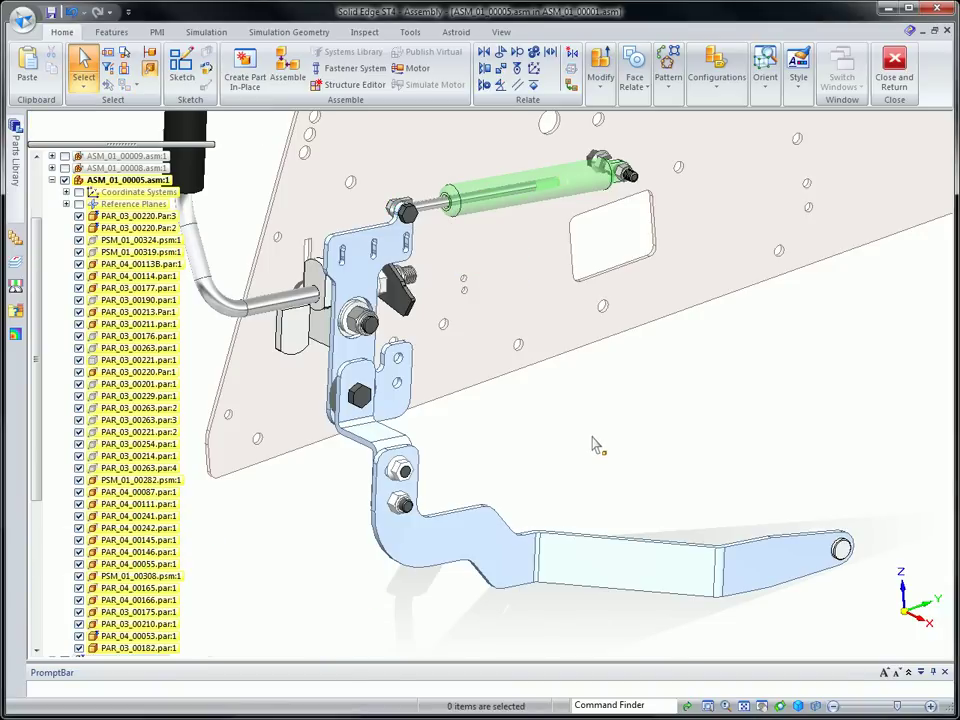
# - Test the cylinder rod's travel with the Drag Component command by extending and retracting it, and reset it to its starting position
pyautogui.click(600, 76)
pyautogui.click(636, 143)
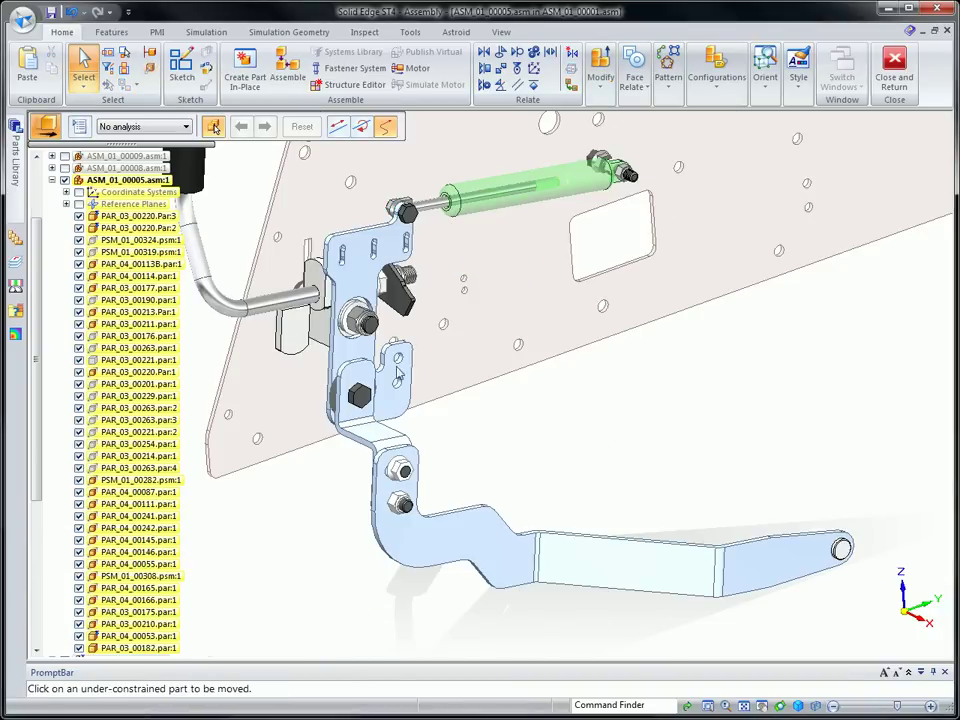
pyautogui.scroll(4, 281, 218)
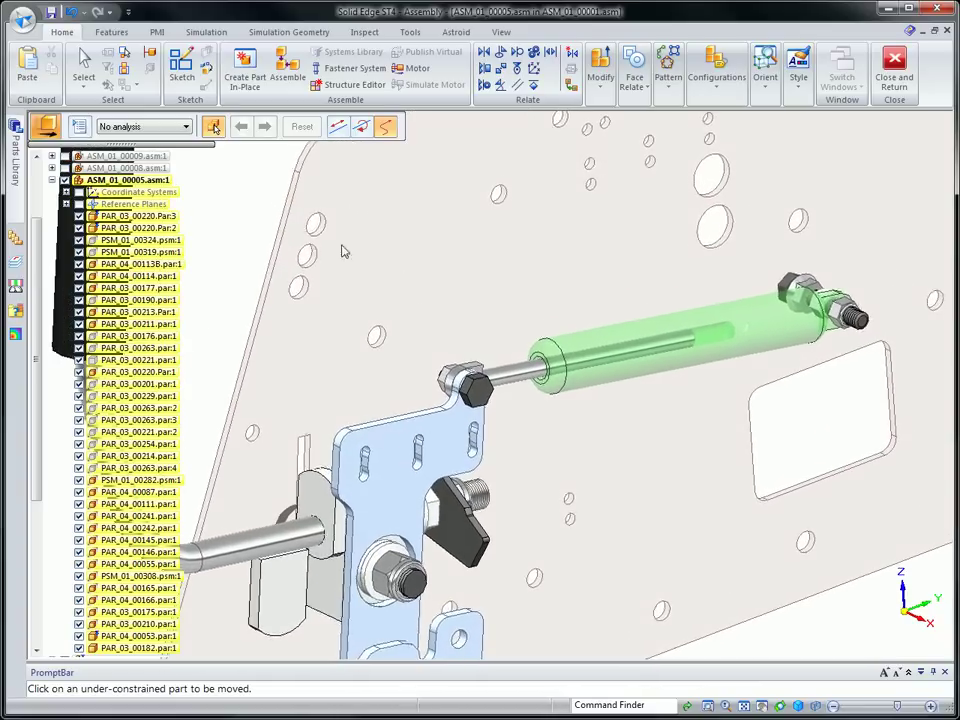
pyautogui.click(508, 380)
pyautogui.moveTo(508, 380); pyautogui.dragTo(430, 368)
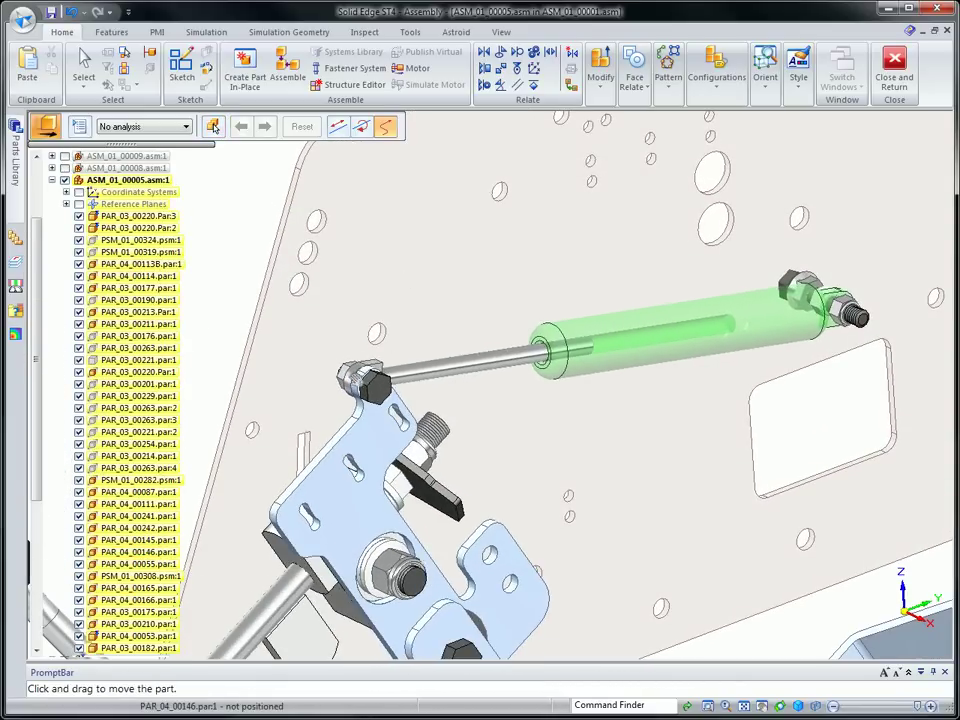
pyautogui.moveTo(320, 378); pyautogui.dragTo(707, 333)
pyautogui.moveTo(627, 332); pyautogui.dragTo(445, 334)
pyautogui.click(299, 129)
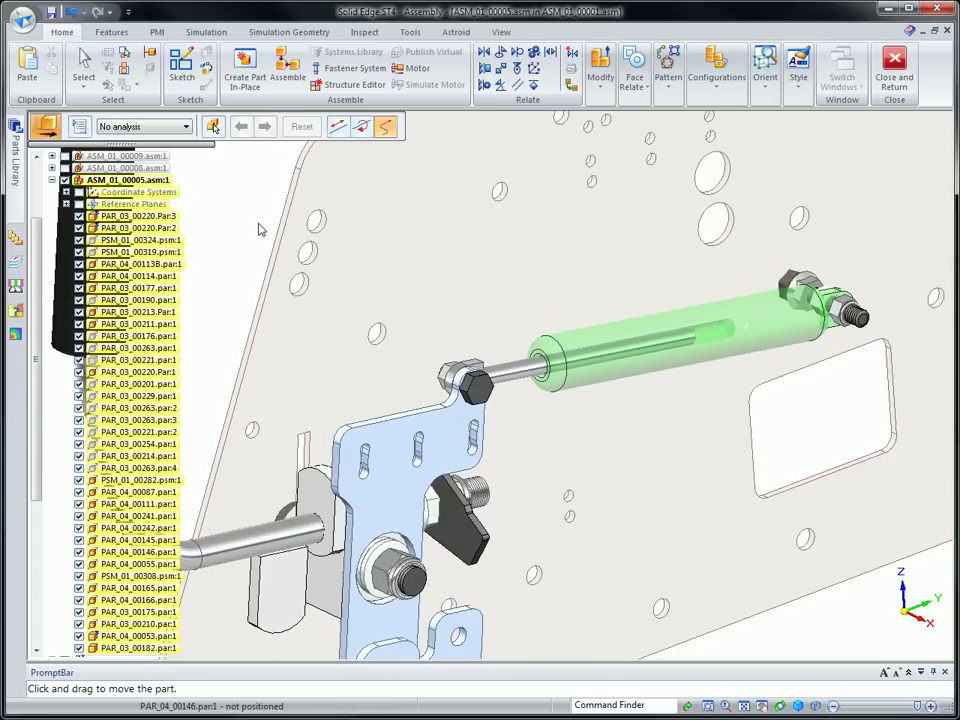